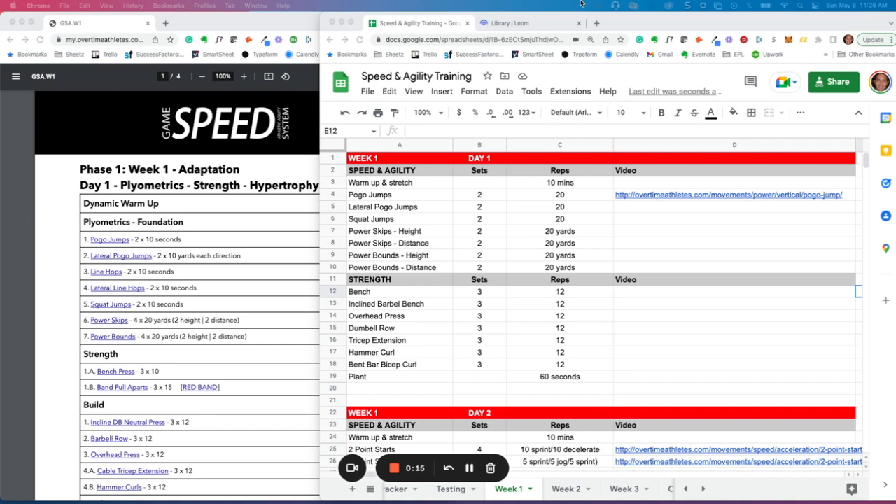
Look through the four daily workouts of Phase 1, Week 1 in the GSA.W1 PDF
click(244, 26)
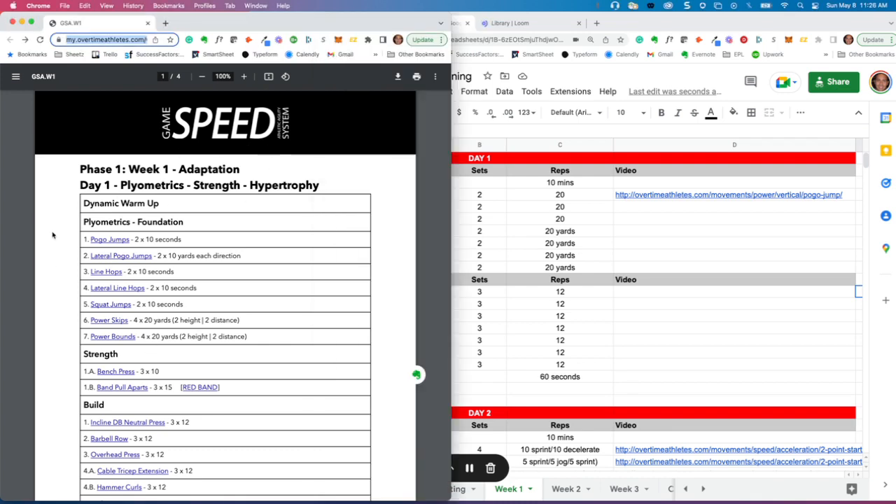
scroll(53, 235, down, 5)
scroll(54, 235, down, 10)
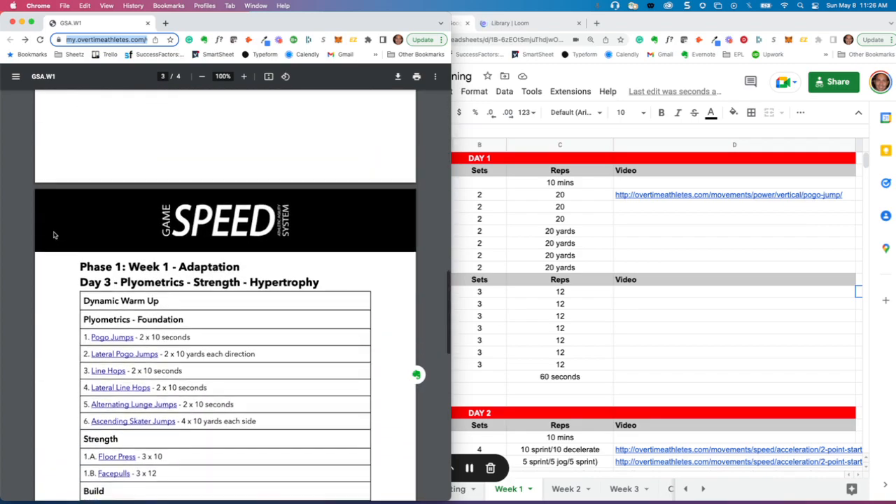
scroll(53, 235, up, 15)
scroll(54, 235, down, 15)
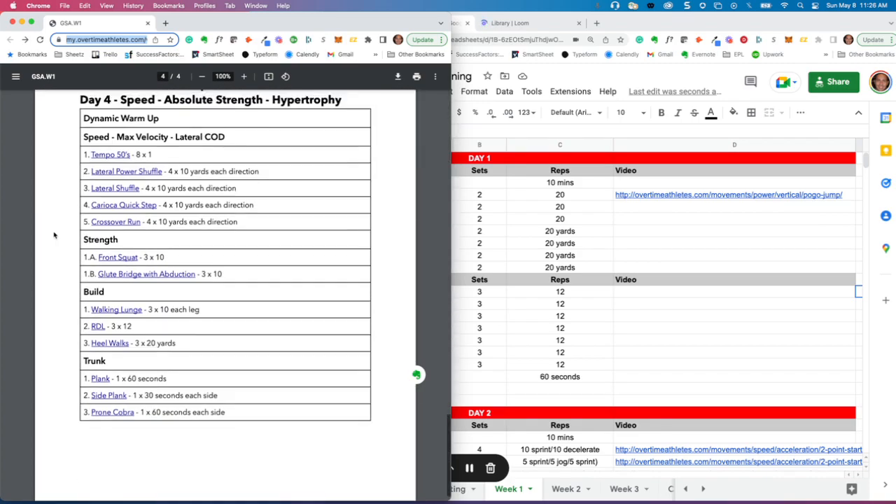
scroll(54, 235, up, 15)
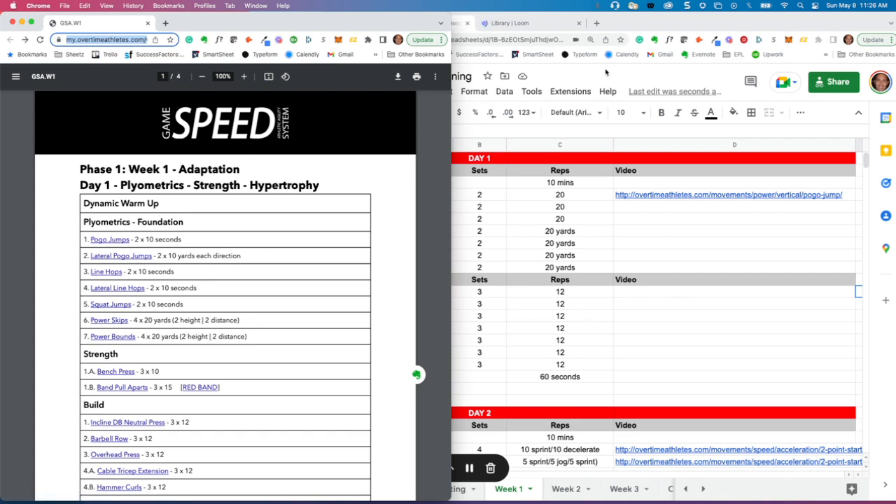
Bring the Speed & Agility Training spreadsheet forward and position its window beside the workout text of the PDF
click(625, 27)
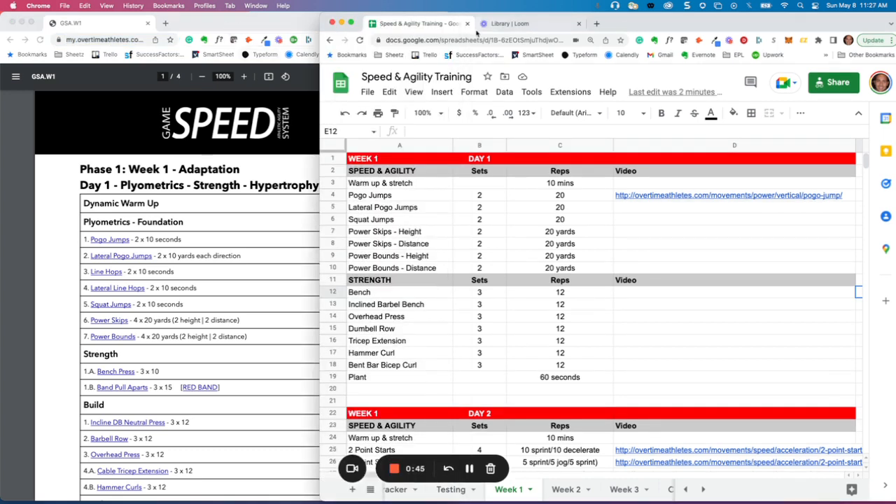
drag(655, 24, 600, 25)
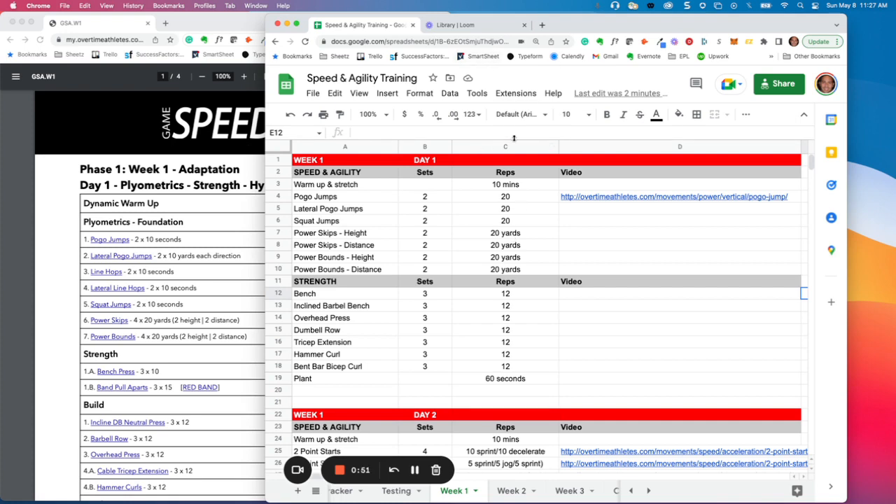
drag(587, 29, 692, 24)
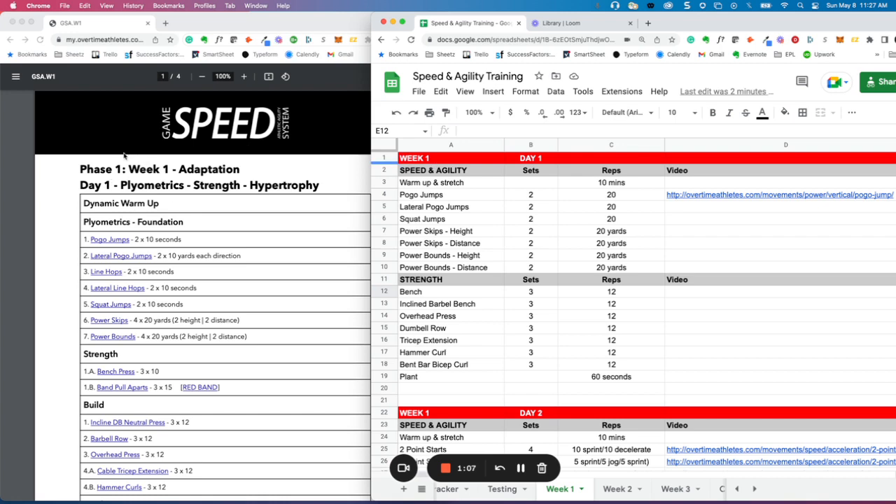
Examine the exercises, sets and reps listed for Day 1 through Day 4 in the PDF
scroll(124, 155, down, 1)
scroll(124, 156, up, 1)
scroll(139, 283, down, 5)
scroll(138, 283, down, 3)
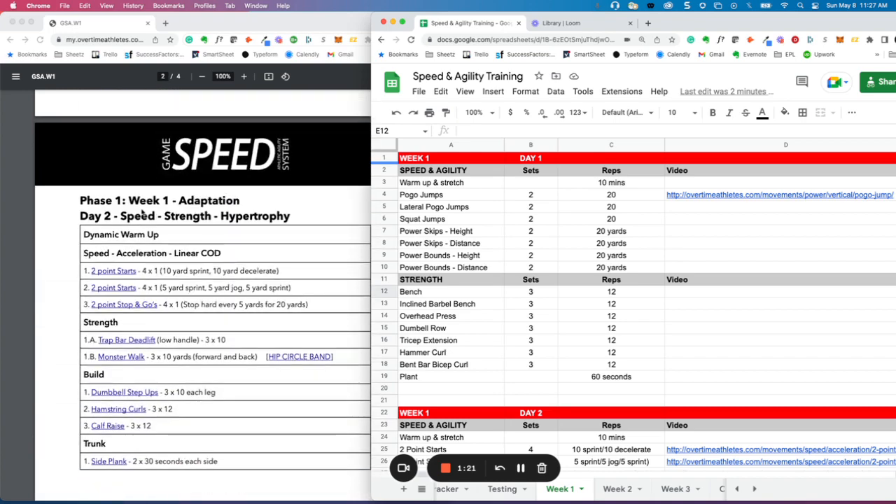
scroll(130, 250, down, 10)
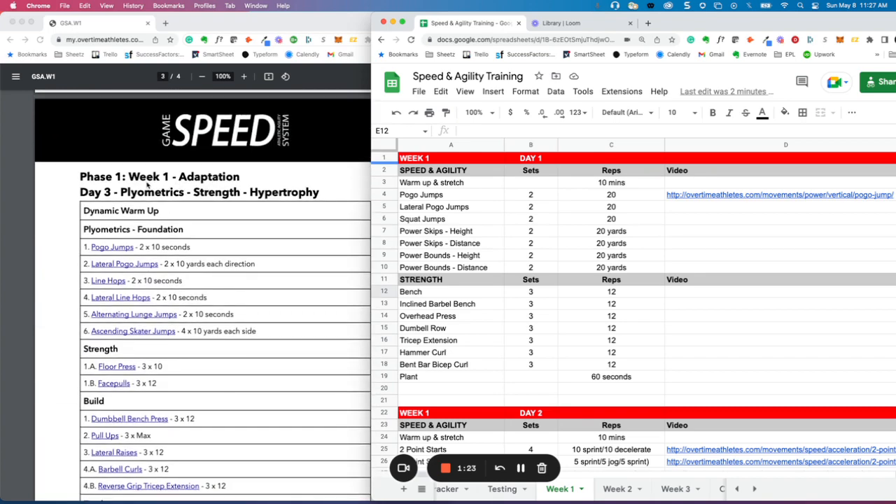
scroll(108, 206, down, 10)
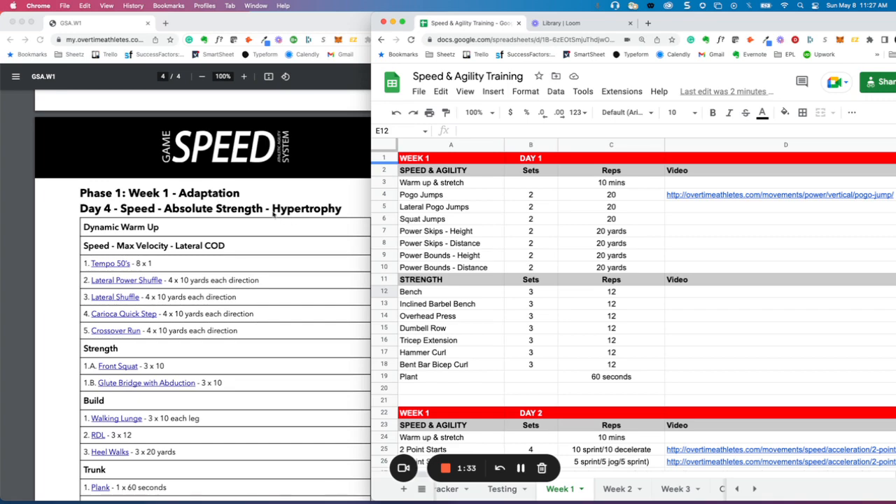
scroll(274, 215, down, 2)
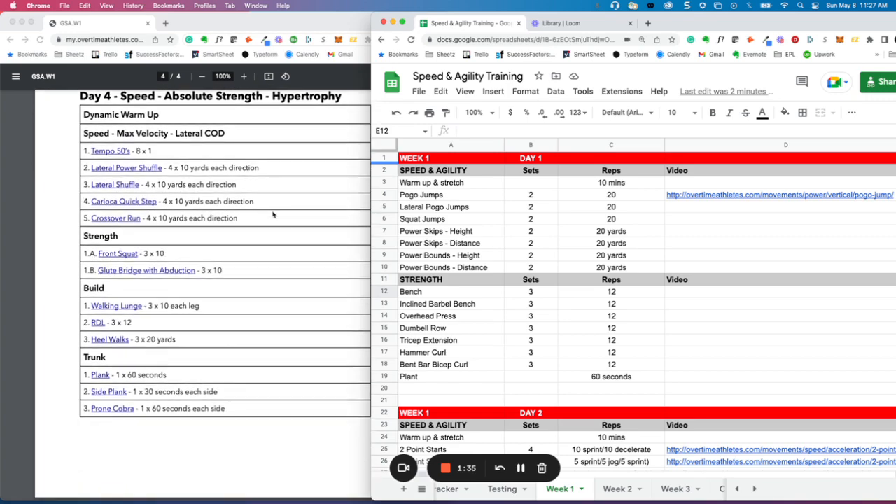
scroll(274, 214, up, 15)
scroll(274, 214, up, 10)
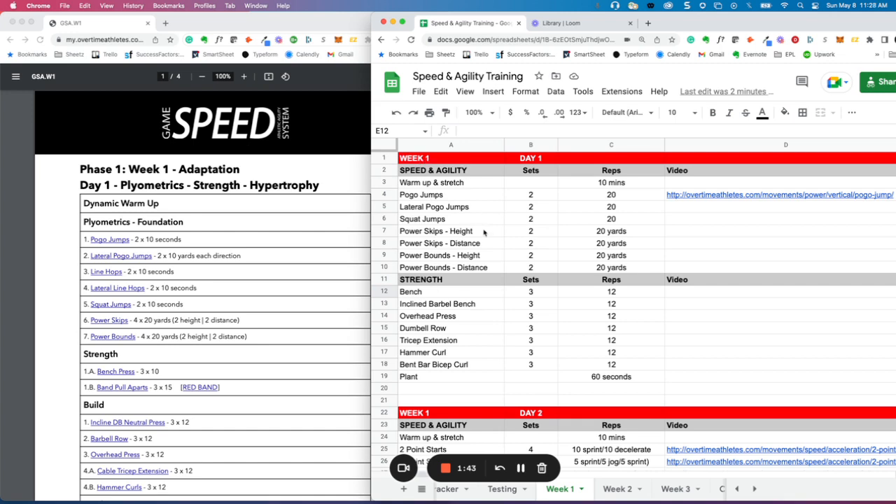
Look over the Day 1, Day 2 and Day 3 blocks in the Week 1 sheet
scroll(506, 290, down, 3)
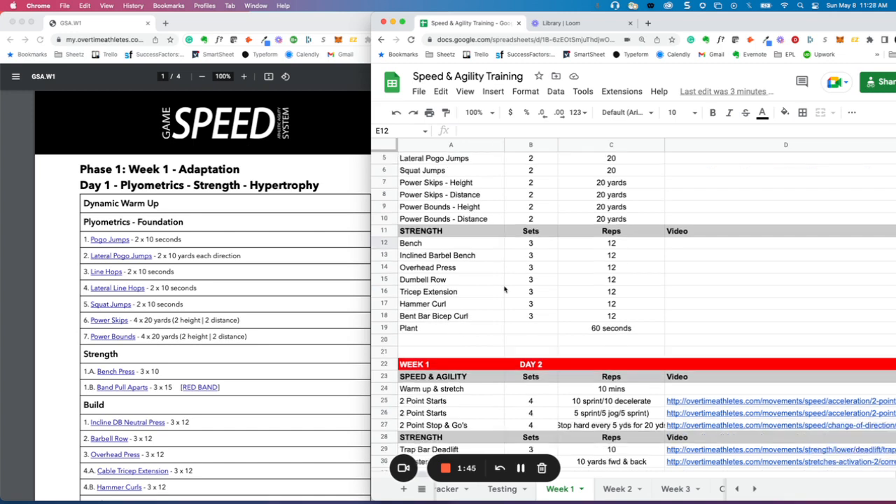
scroll(533, 330, down, 6)
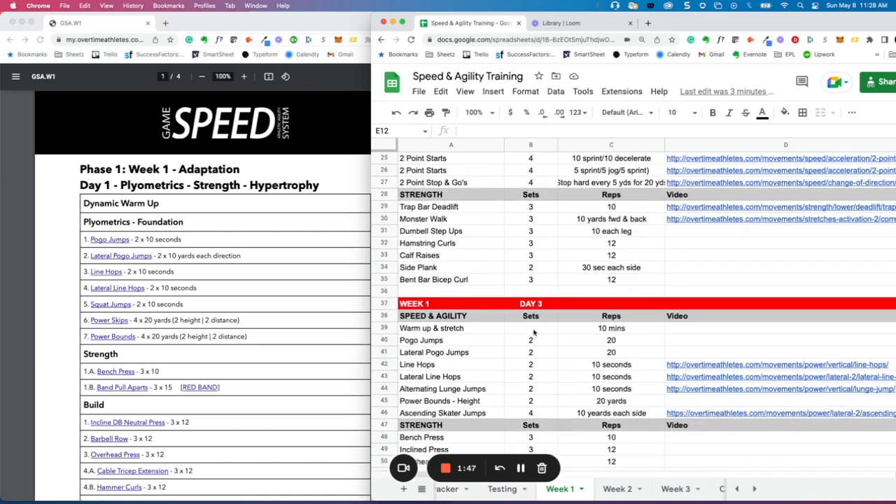
scroll(532, 301, up, 8)
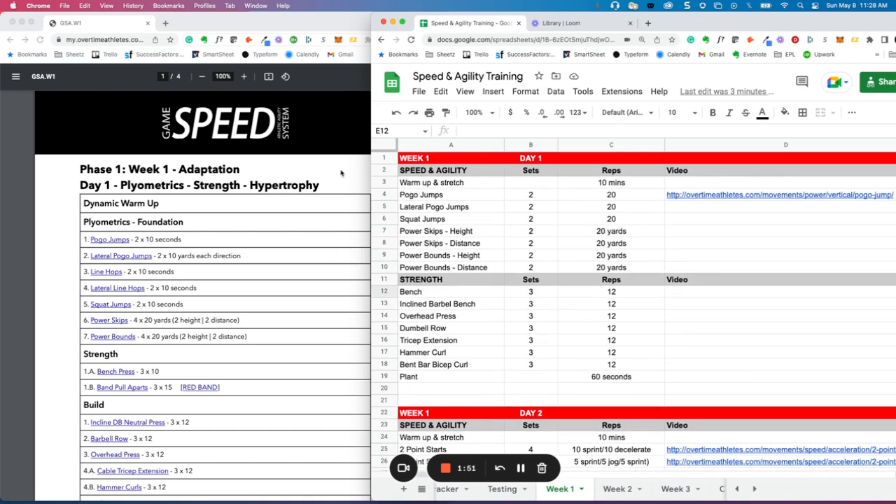
Enter Pogo Jumps in A4 as the first Day 1 plyometric exercise and set its reps in C4 to 10 seconds
scroll(341, 173, down, 3)
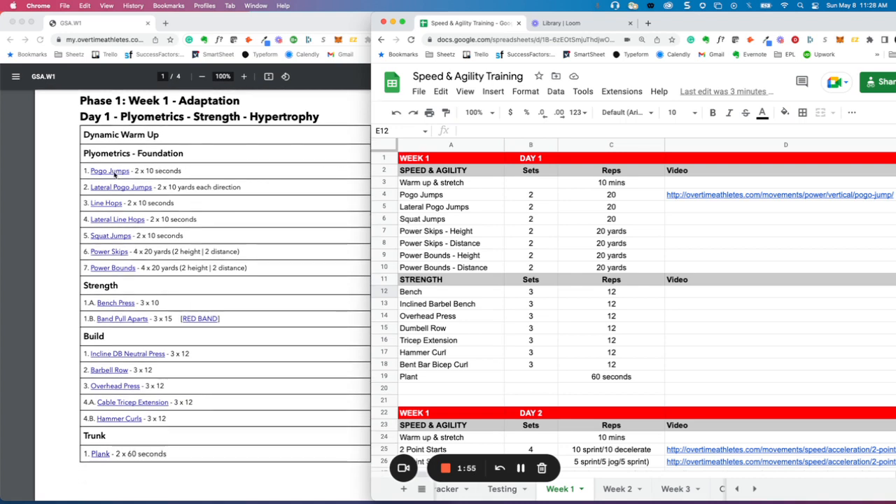
click(437, 184)
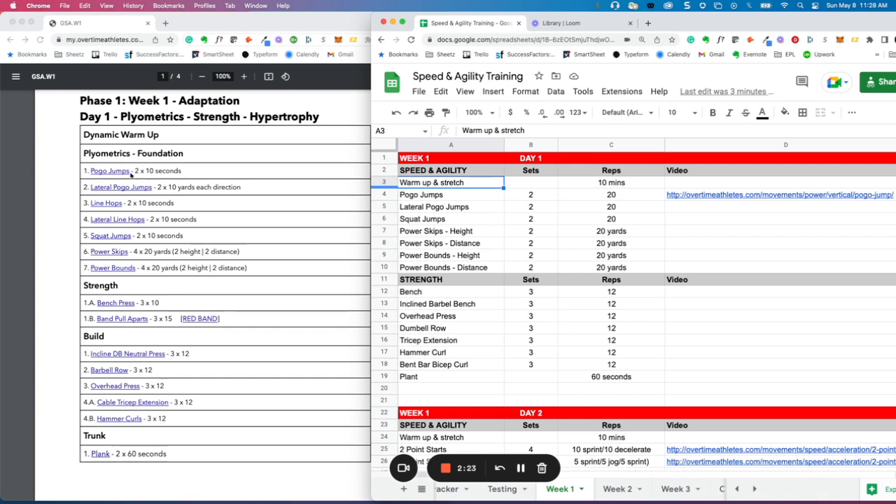
click(422, 197)
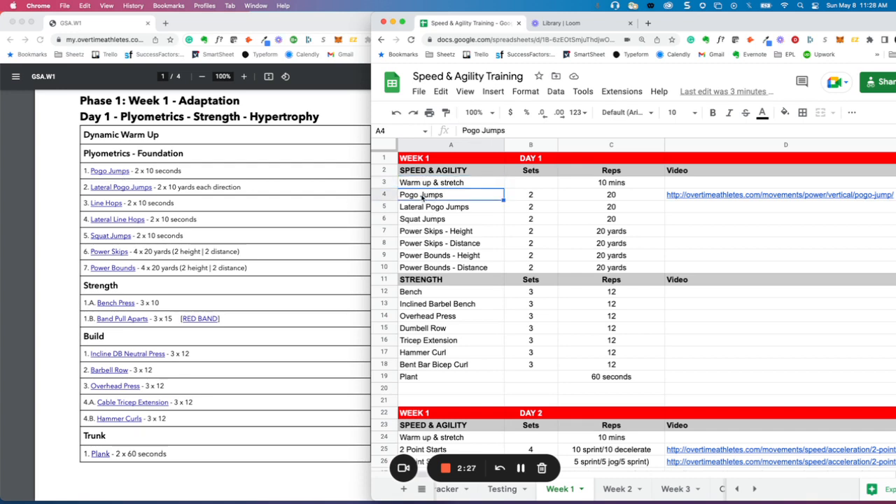
text(Pogo Jump)
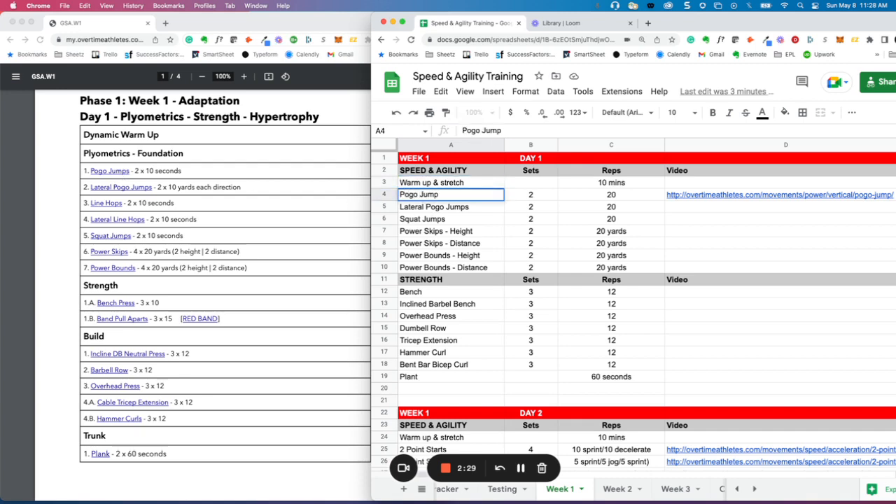
text(s)
key(Tab)
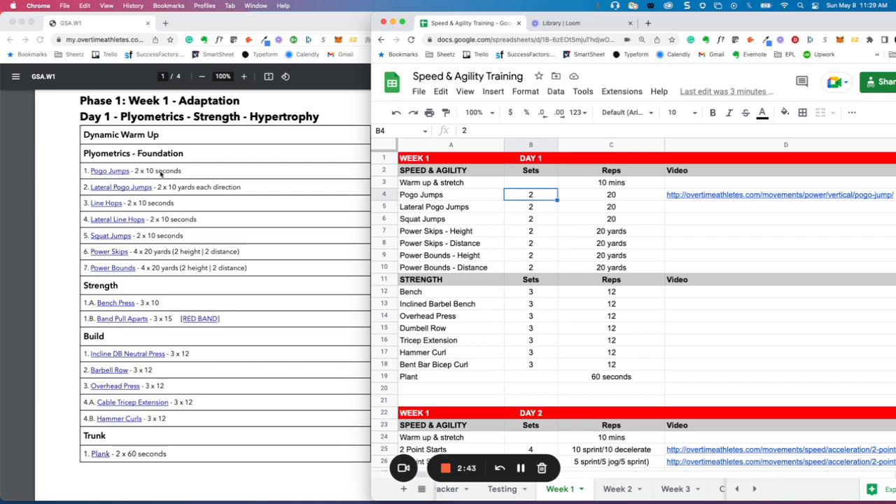
click(596, 196)
text(10 seconds)
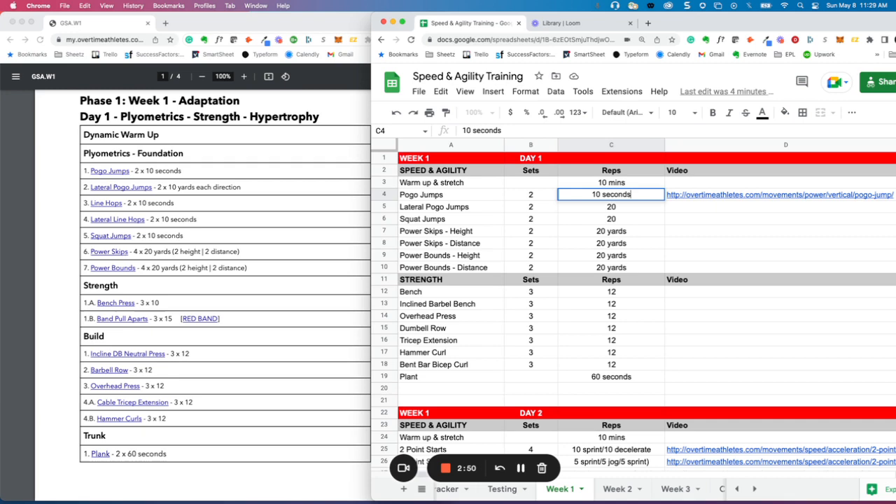
key(Tab)
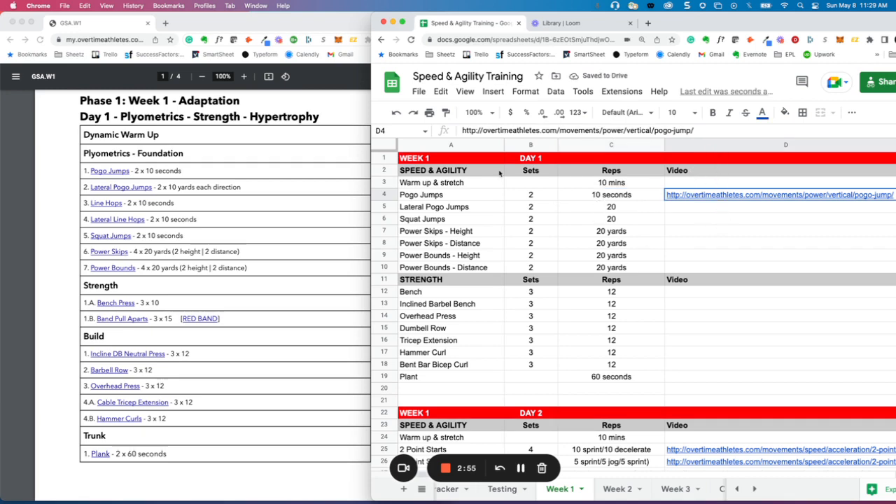
Copy the link address of the Day 1 Pogo Jumps exercise from the PDF and return to its video cell D4
click(185, 170)
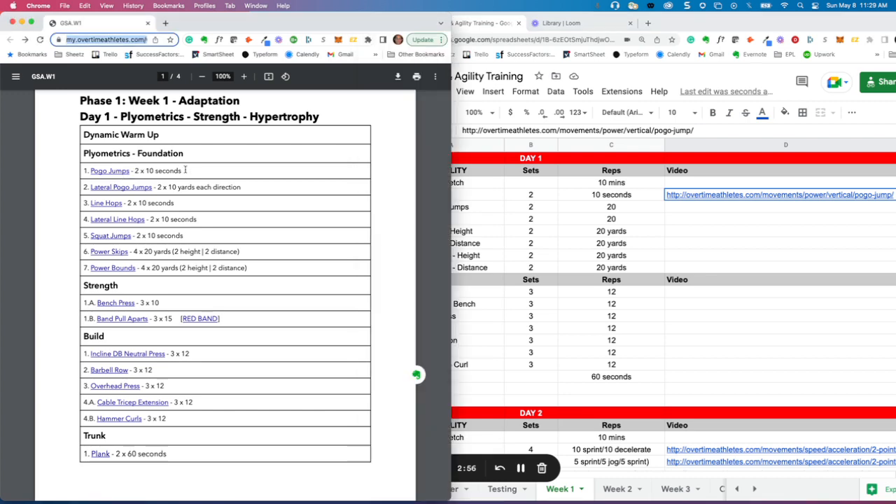
right_click(120, 175)
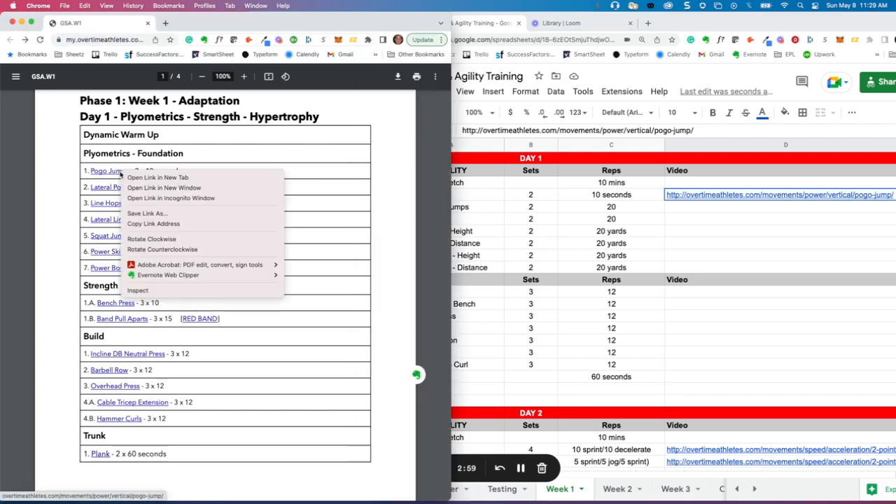
click(155, 224)
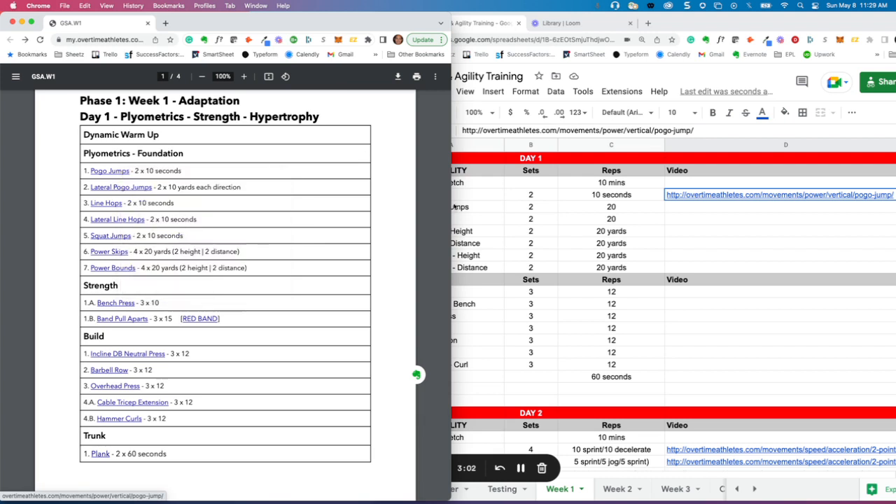
click(691, 216)
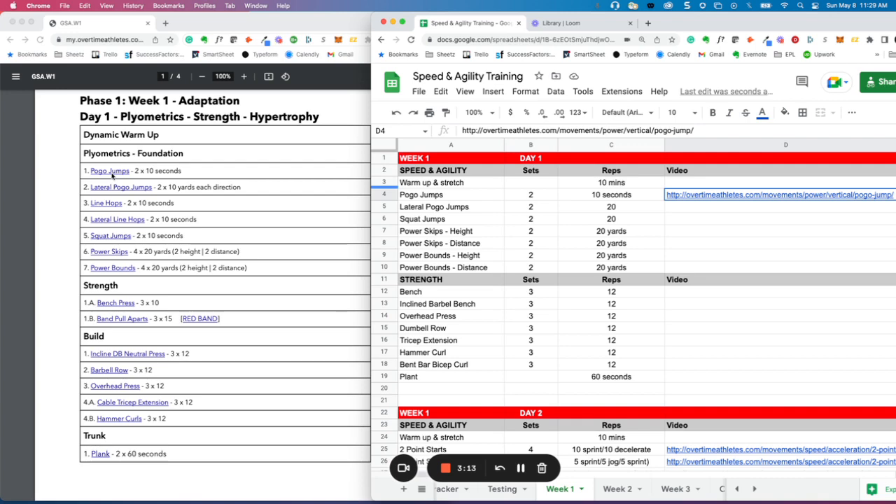
Enter Lateral Pogo Jumps in A5 with 2 sets and reps of "10 yds each direction"
click(433, 197)
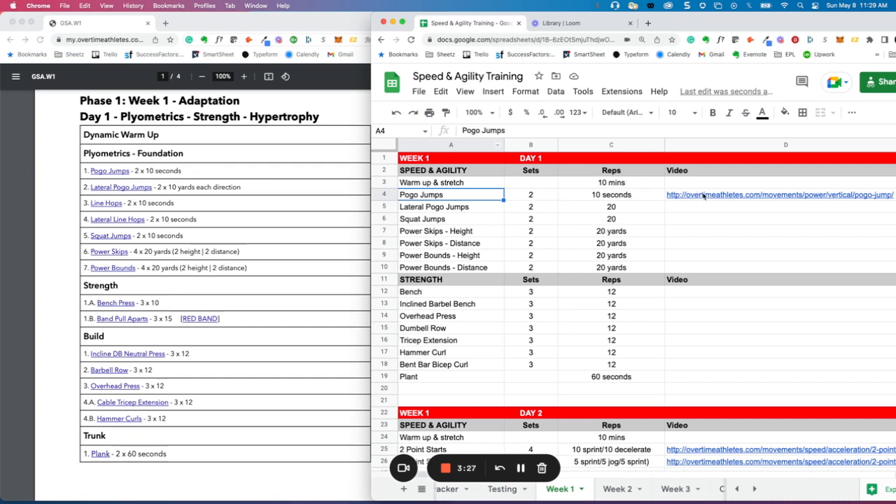
click(450, 211)
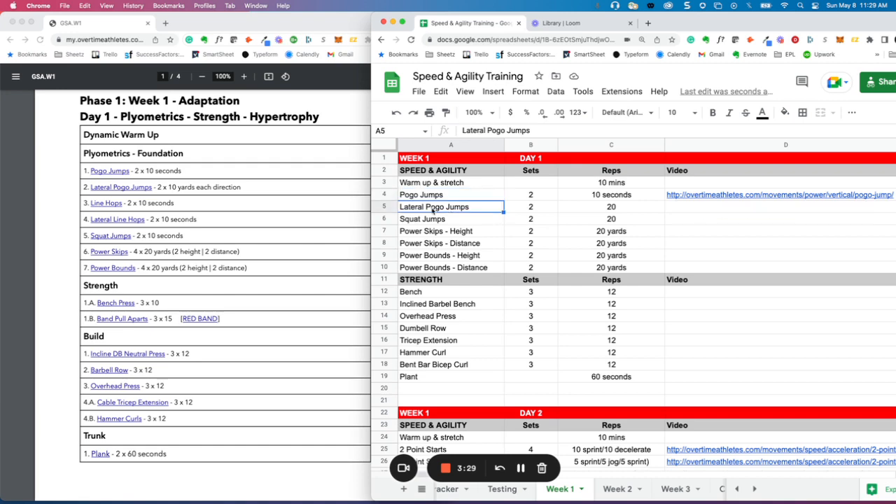
text(La)
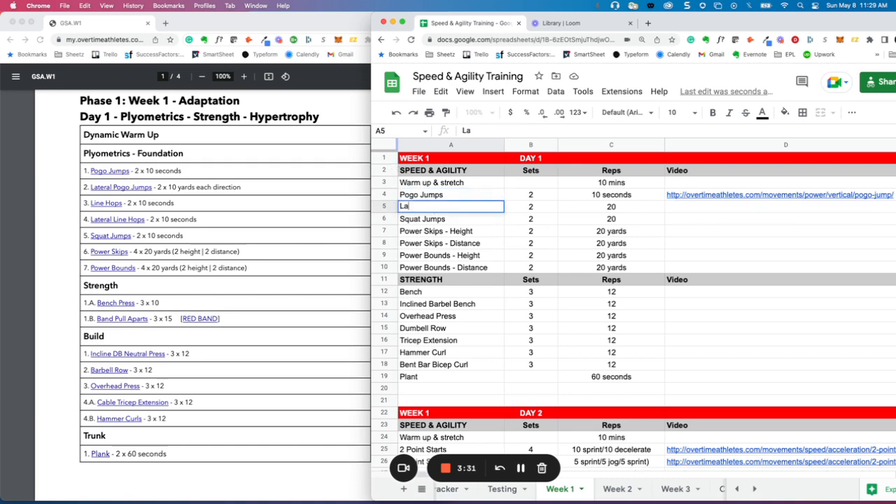
text(teral Pogo Jumps)
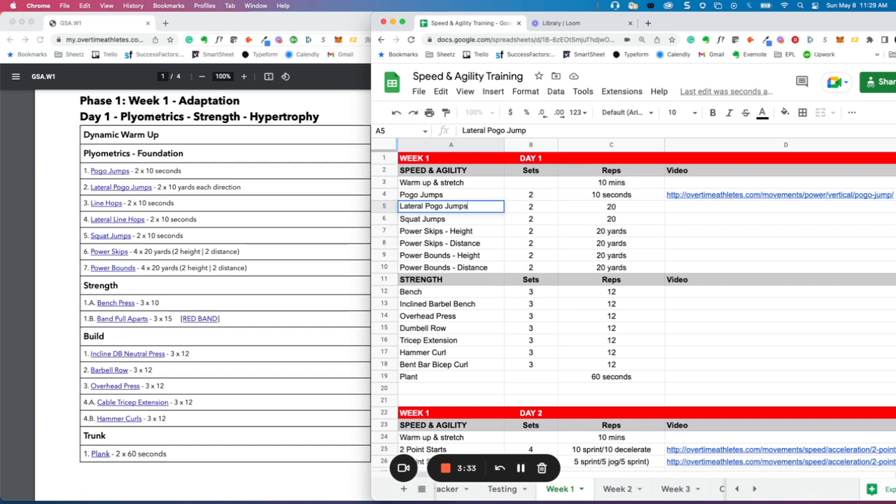
key(Tab)
text(2)
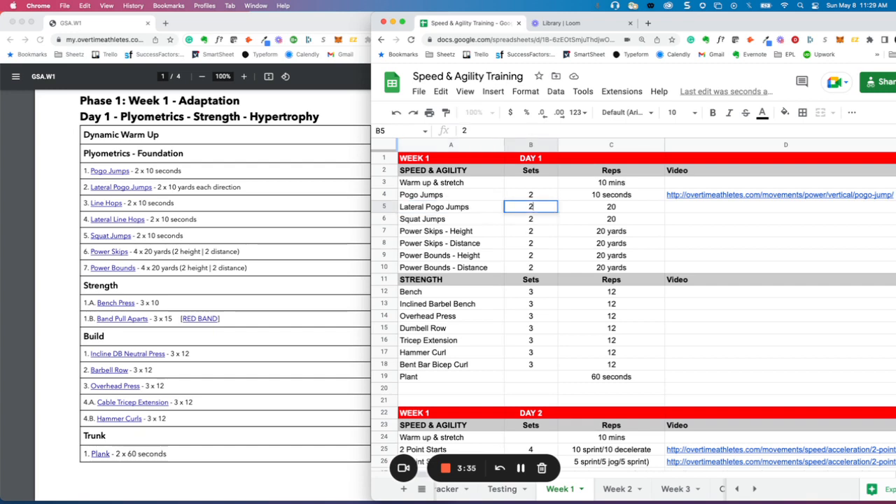
key(Tab)
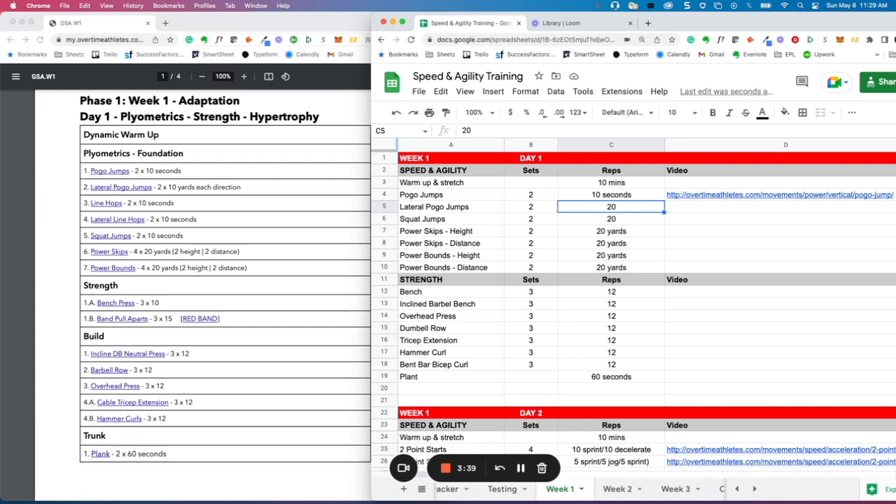
text(1)
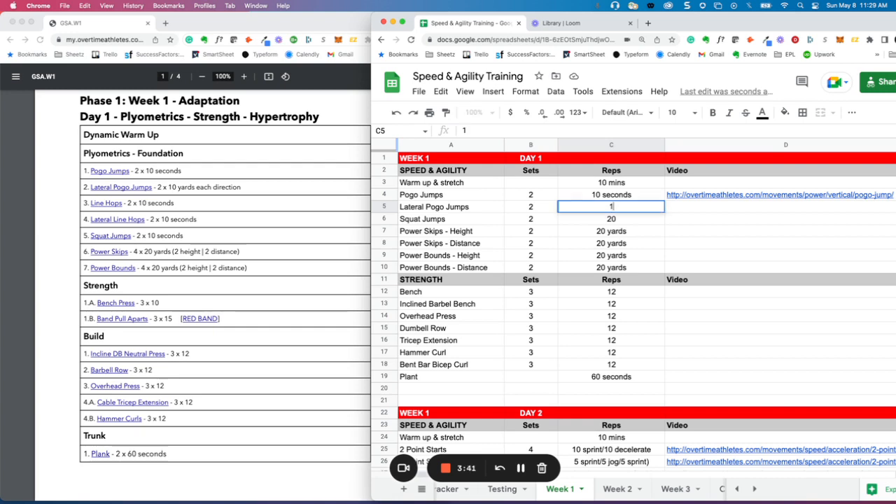
text(0 yds)
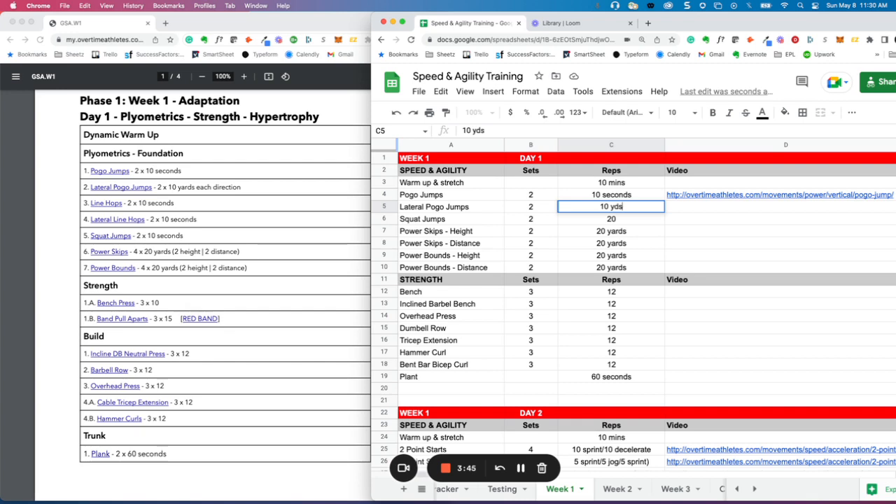
text( each di)
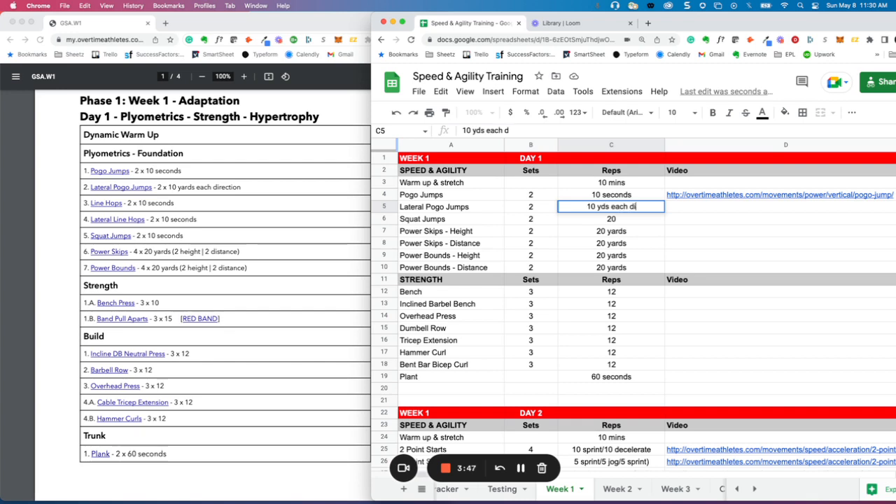
text(rection)
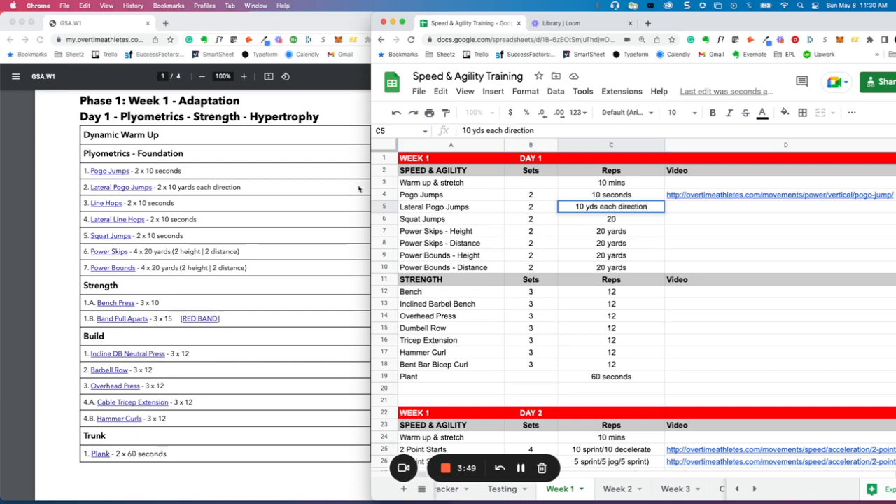
Open the Lateral Pogo Jumps exercise page from the Day 1 list in the PDF and copy its web address
click(220, 200)
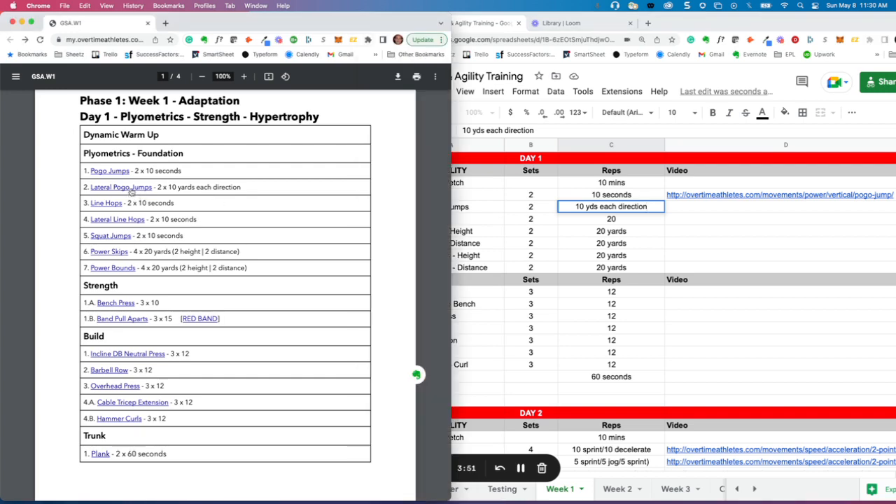
click(131, 189)
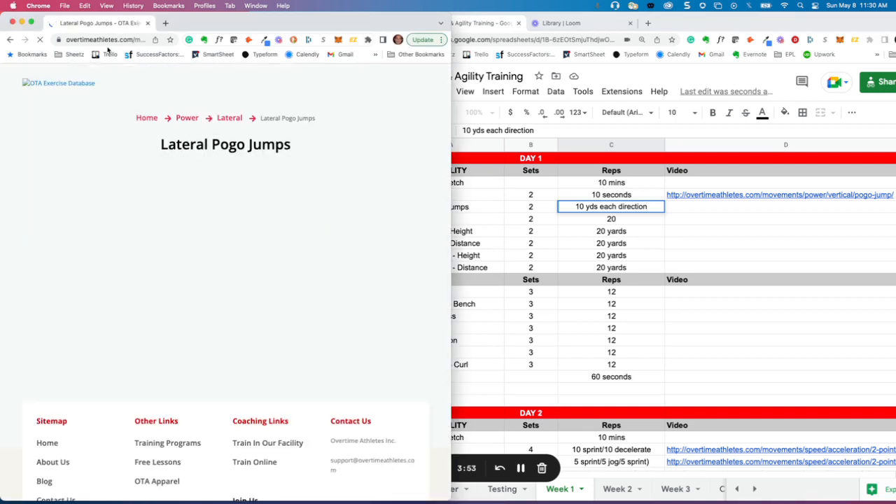
click(106, 40)
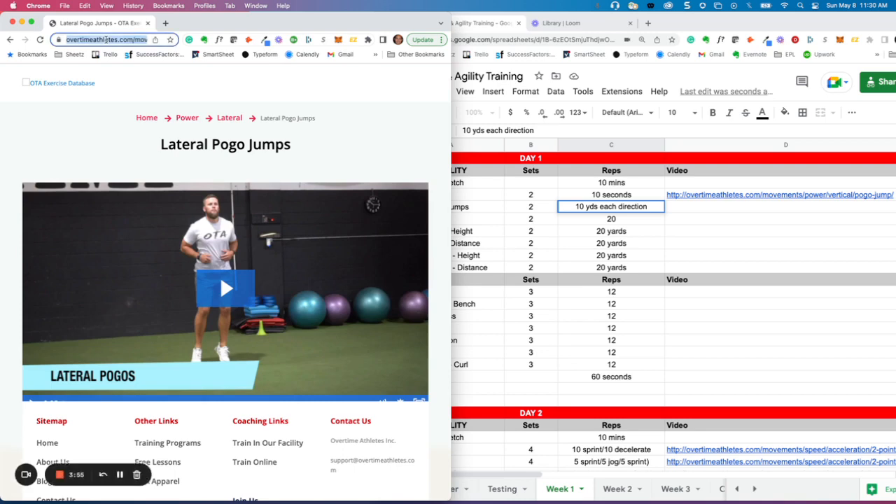
right_click(106, 40)
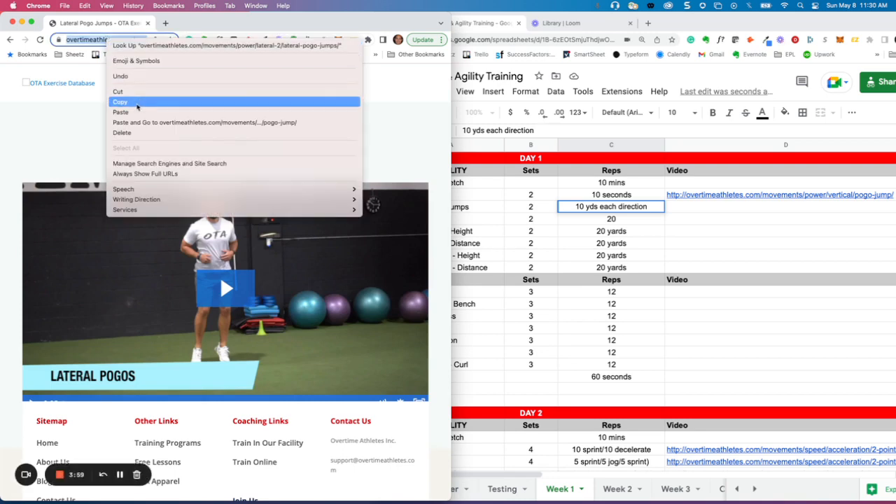
click(137, 103)
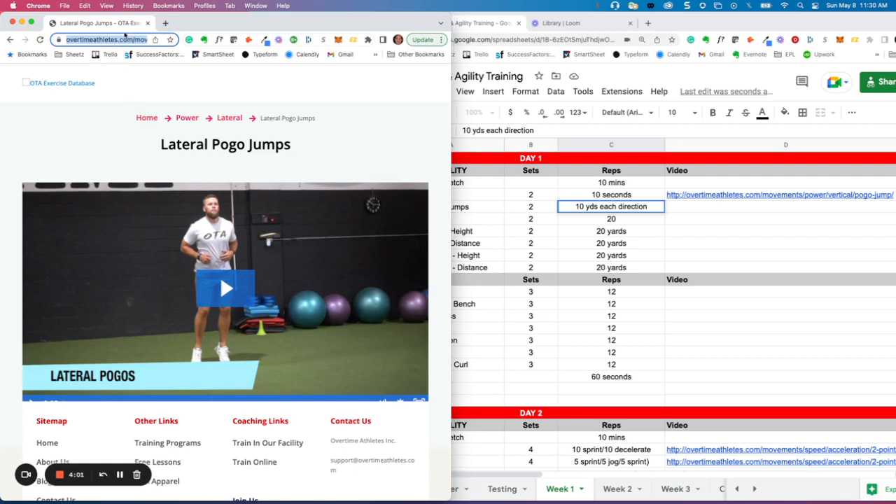
Paste the copied page address into D5 as the Lateral Pogo Jumps video link
click(682, 208)
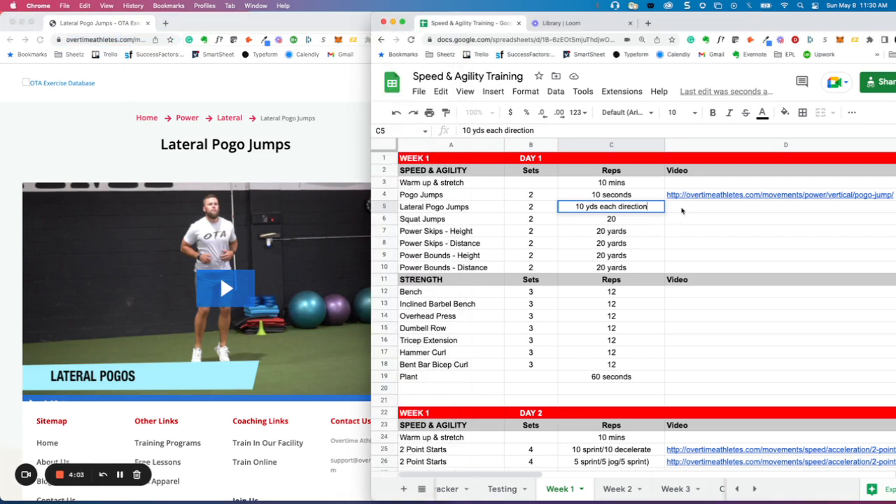
right_click(682, 209)
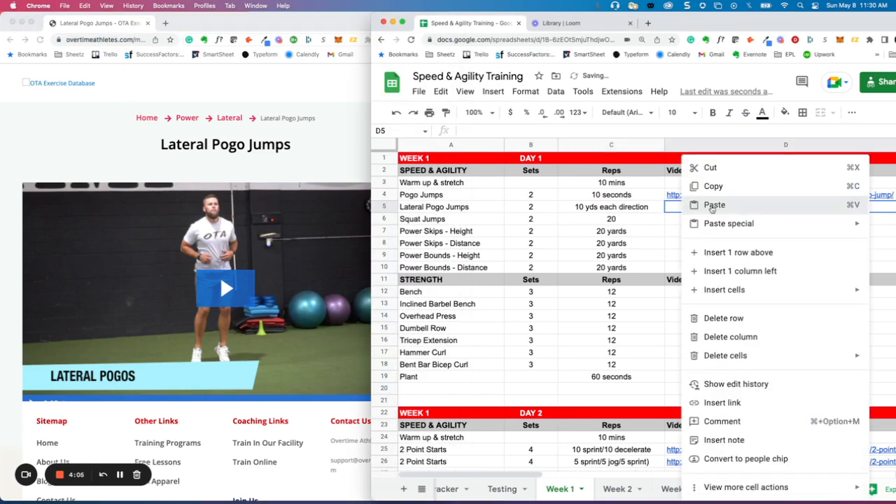
click(711, 203)
click(712, 224)
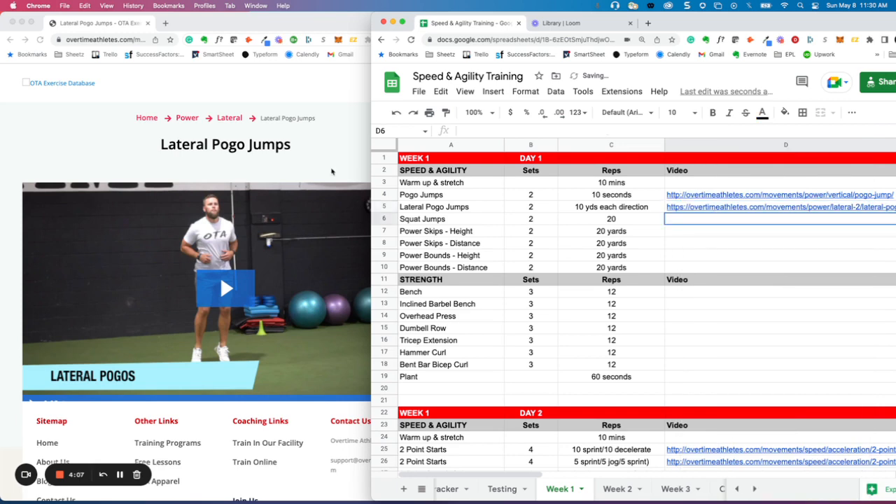
Return to the workout PDF's Day 1 list and insert an empty row above Squat Jumps in the Week 1 sheet
click(196, 17)
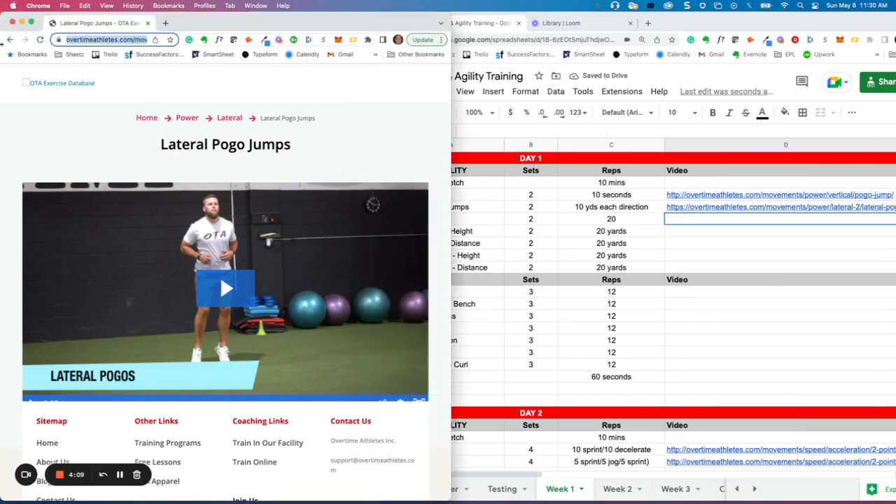
click(11, 39)
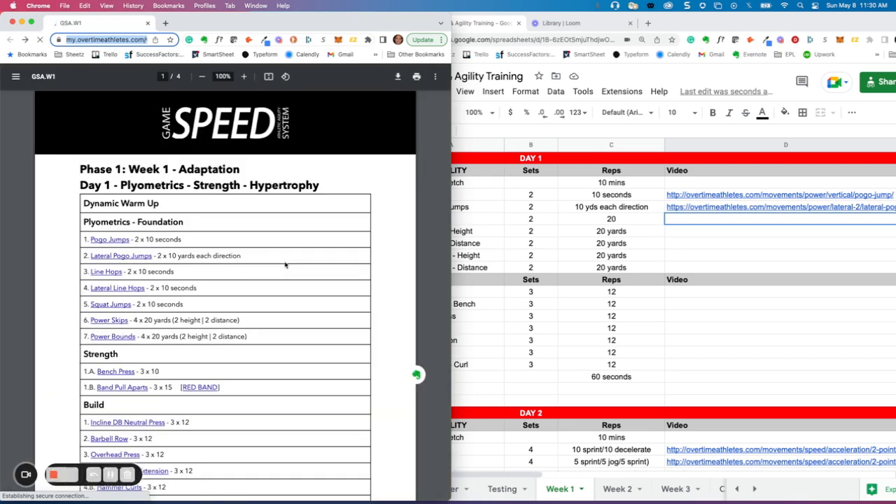
scroll(221, 296, down, 2)
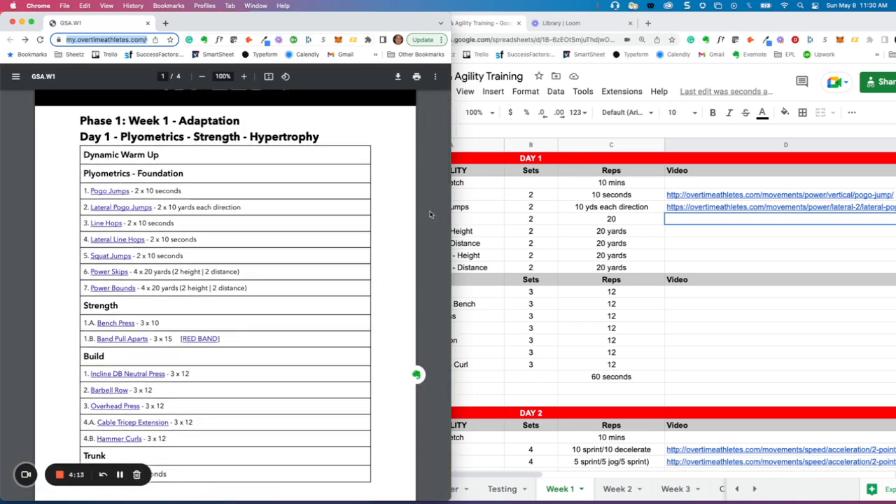
click(728, 240)
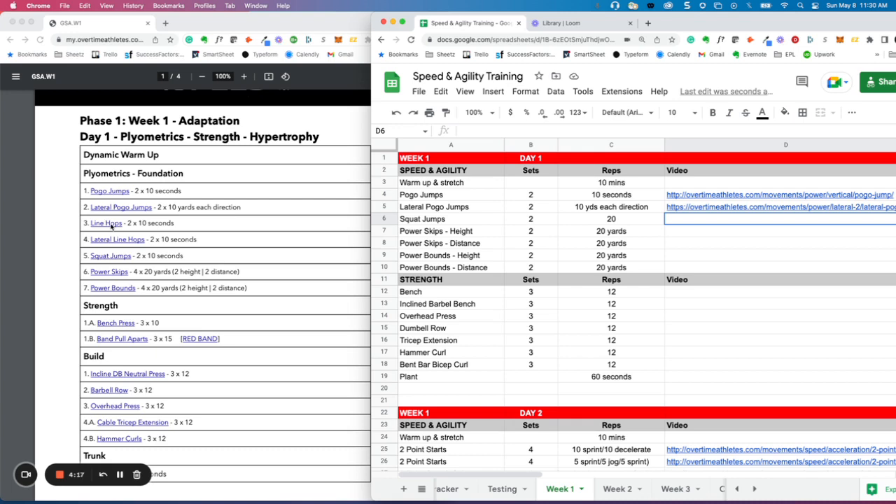
click(387, 220)
right_click(421, 220)
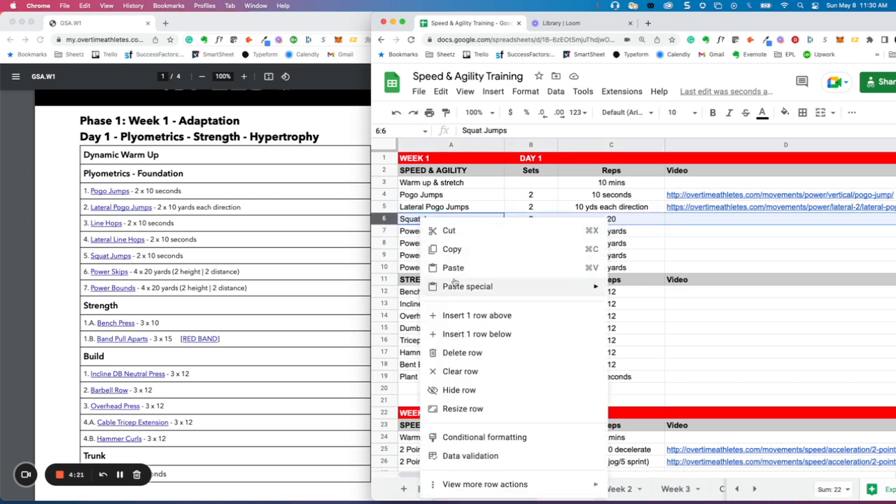
click(456, 312)
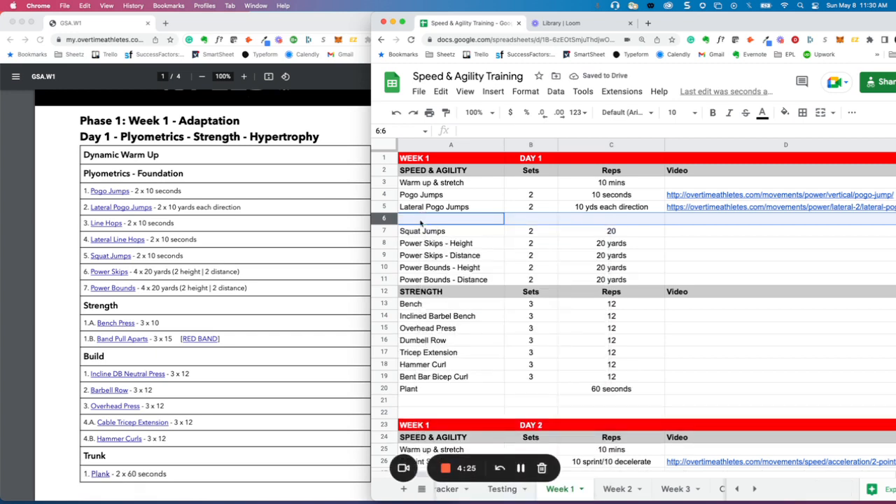
Enter Line Hops in A6 with 2 sets and reps of 10 seconds
click(423, 219)
text(Line Hops)
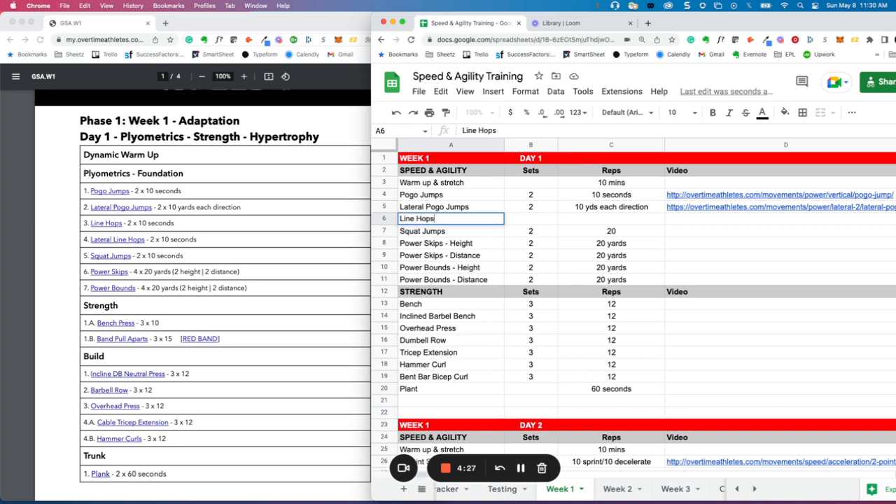
key(Tab)
text(2)
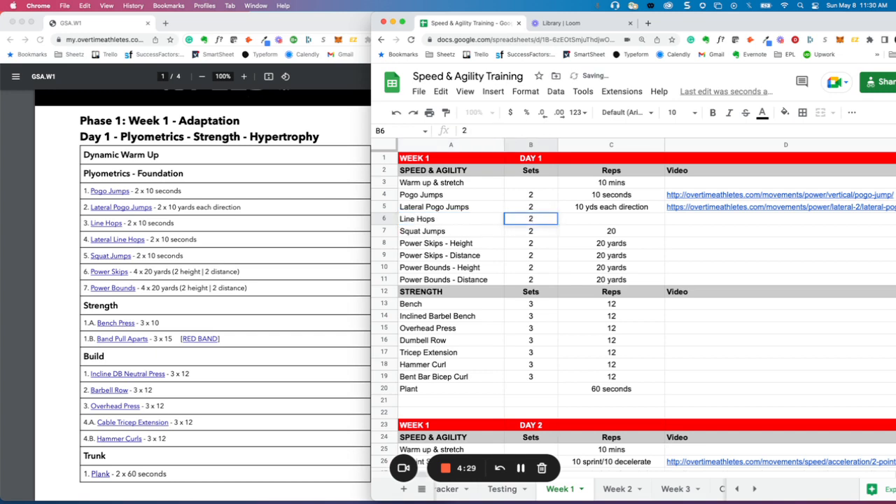
key(Tab)
text(10 seconds)
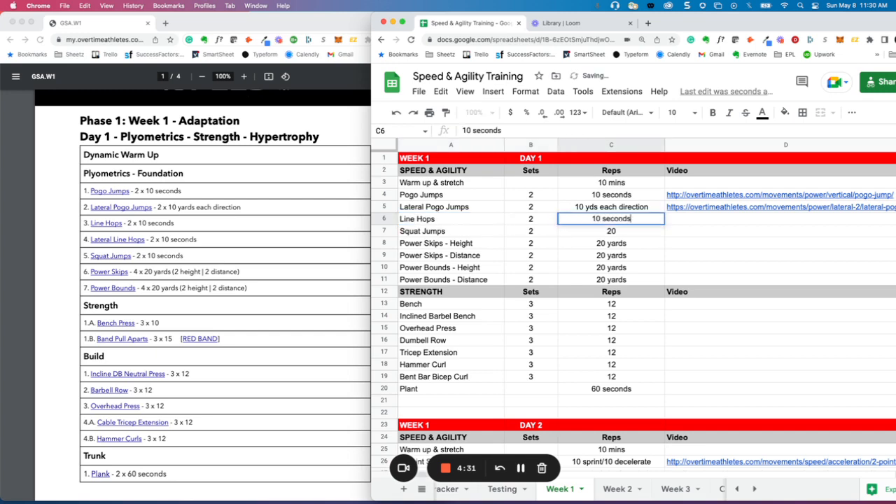
key(Tab)
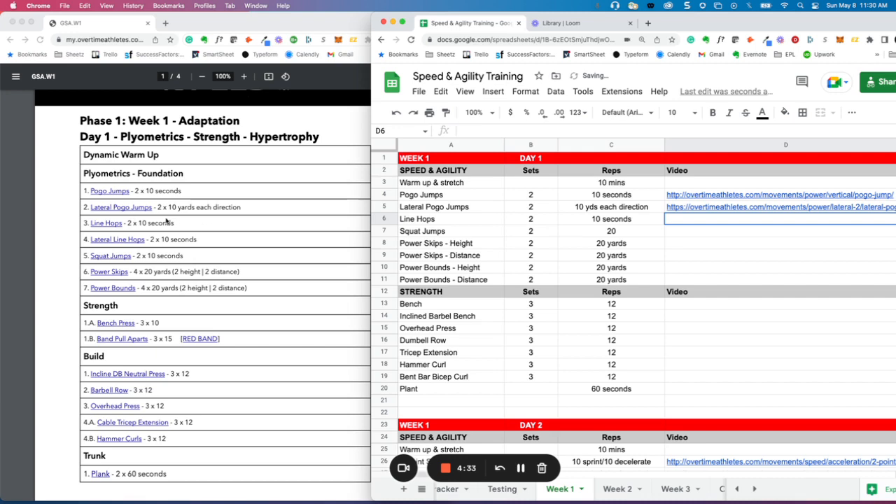
Copy the link address of Line Hops from the PDF and paste it into its video cell D6
click(105, 226)
right_click(105, 225)
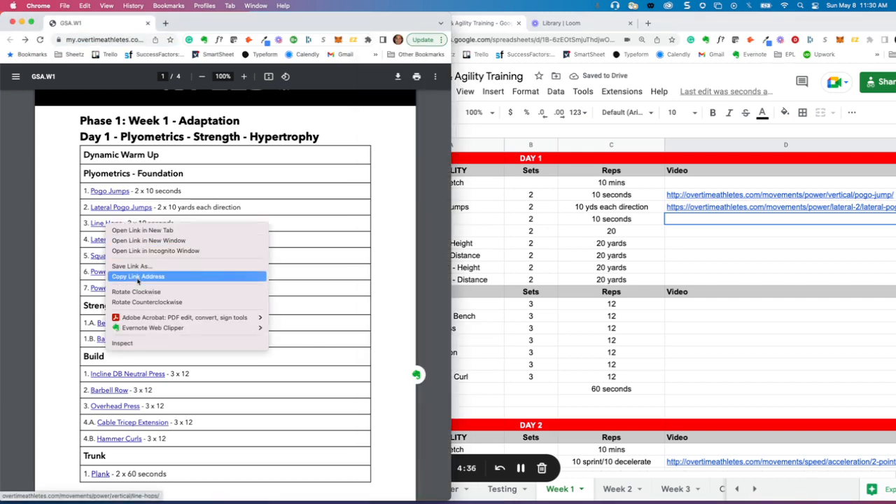
click(138, 278)
click(688, 221)
right_click(688, 221)
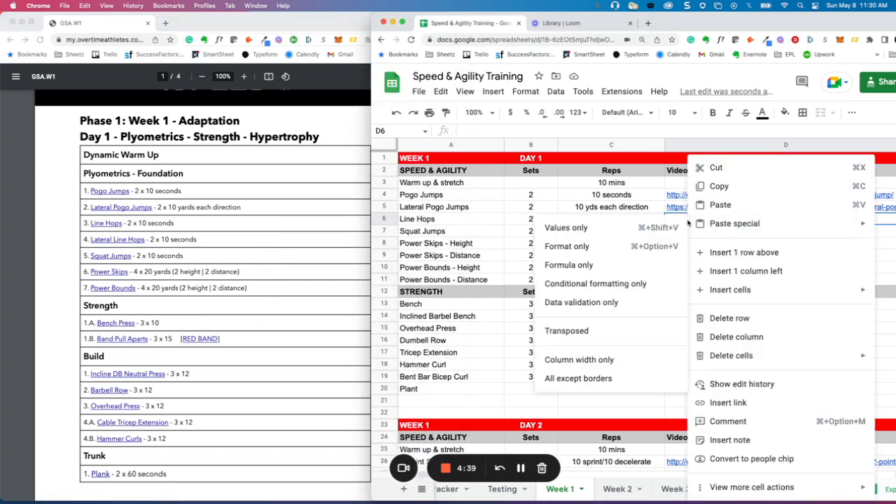
click(717, 202)
click(711, 236)
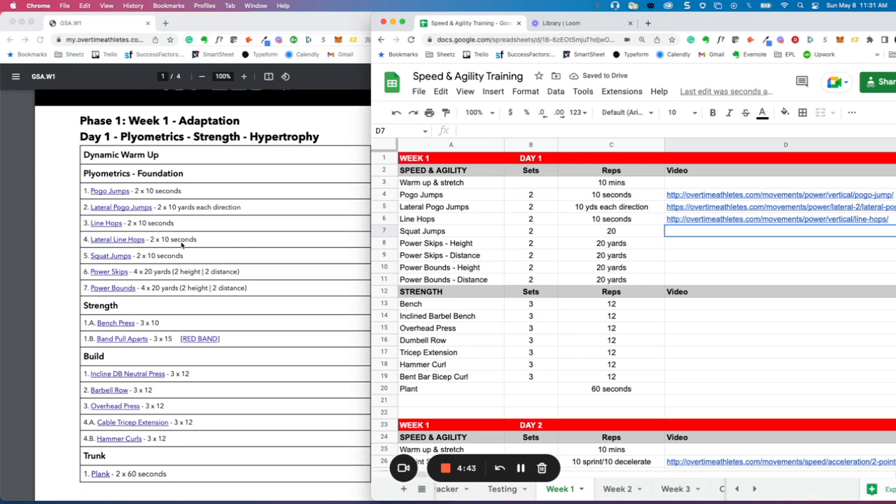
Insert an empty row above Squat Jumps in the Day 1 section of the Week 1 sheet
scroll(182, 247, down, 1)
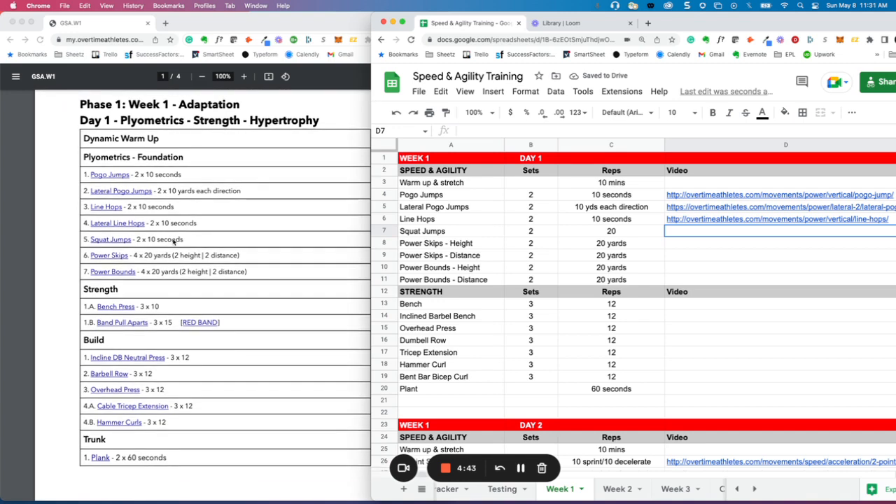
click(387, 233)
right_click(411, 236)
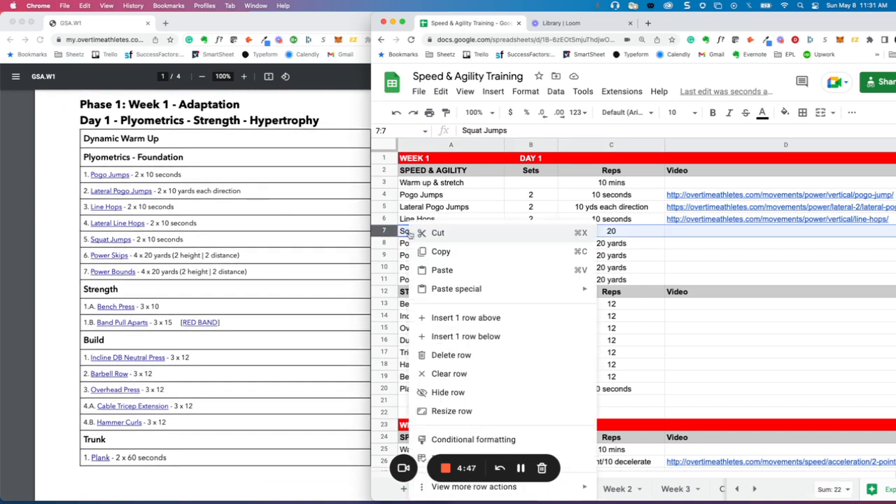
click(450, 317)
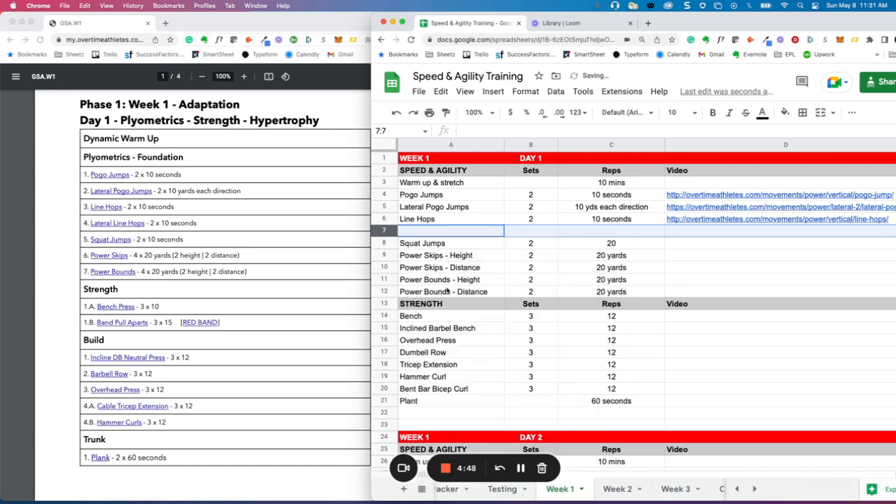
Enter Lateral Line Hops in A7 with 2 sets and reps of 10 seconds
click(440, 236)
text(Later)
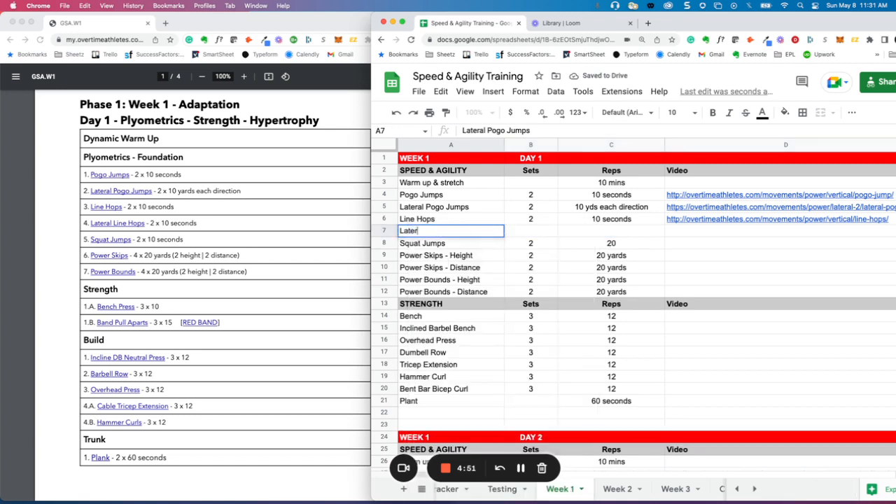
text(al Line Hops)
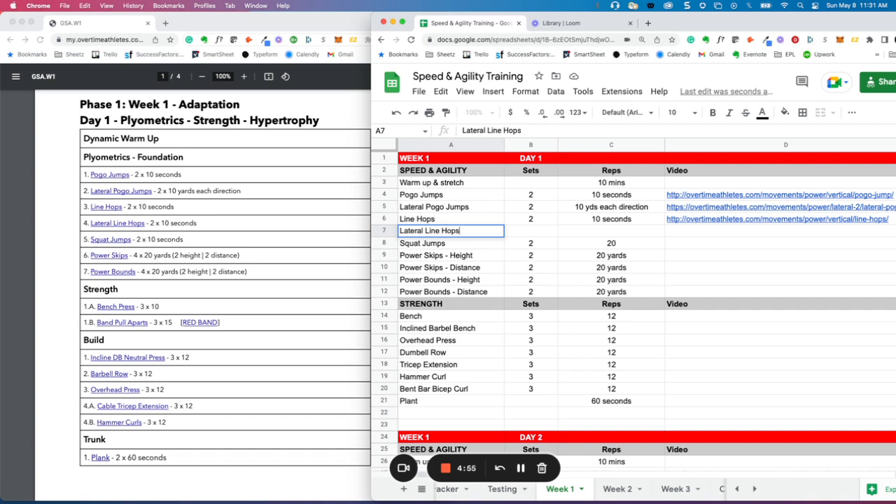
key(Tab)
text(2)
key(Tab)
text(1)
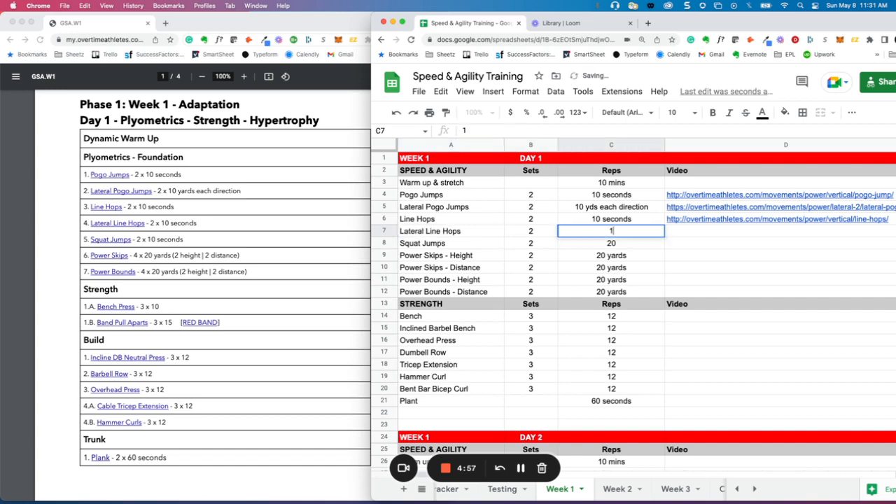
text(0 seconds)
key(Tab)
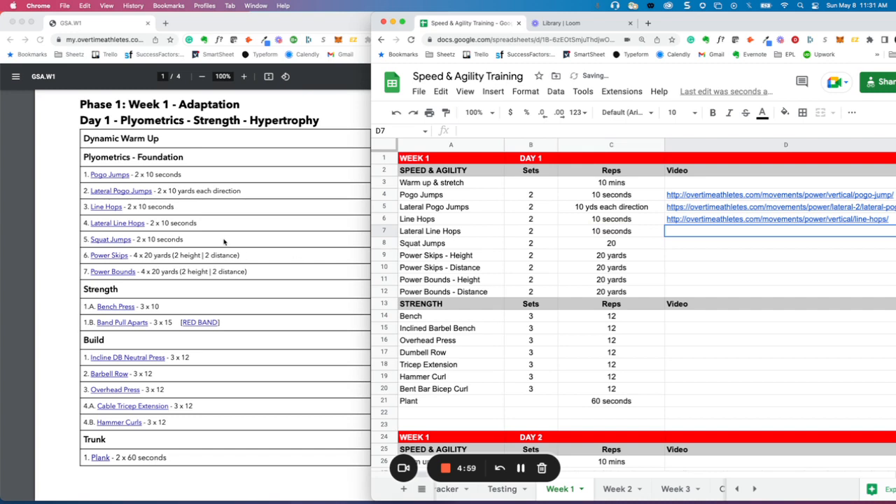
Open the Lateral Line Hops page from the PDF, copy its page address and return to the workout list
click(216, 239)
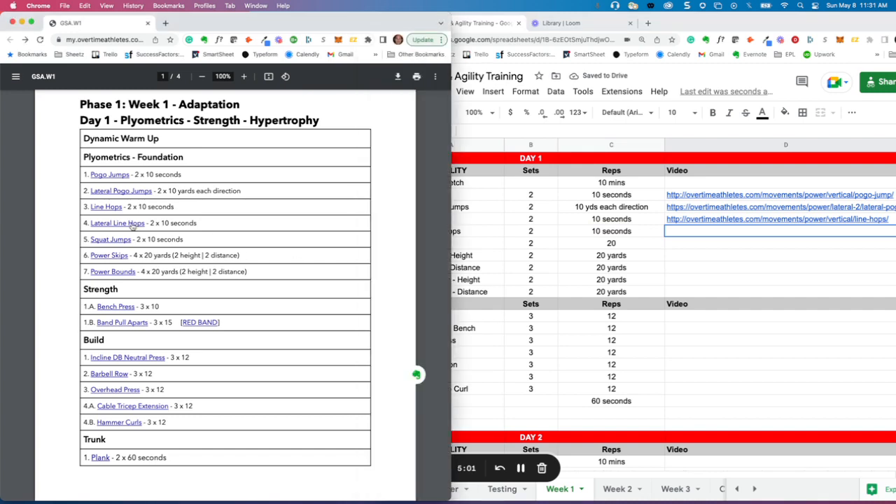
click(131, 223)
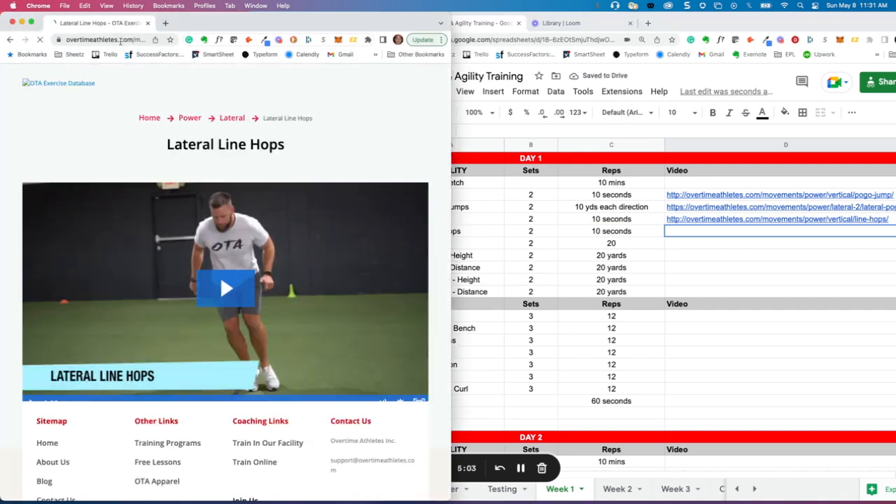
right_click(123, 40)
click(152, 103)
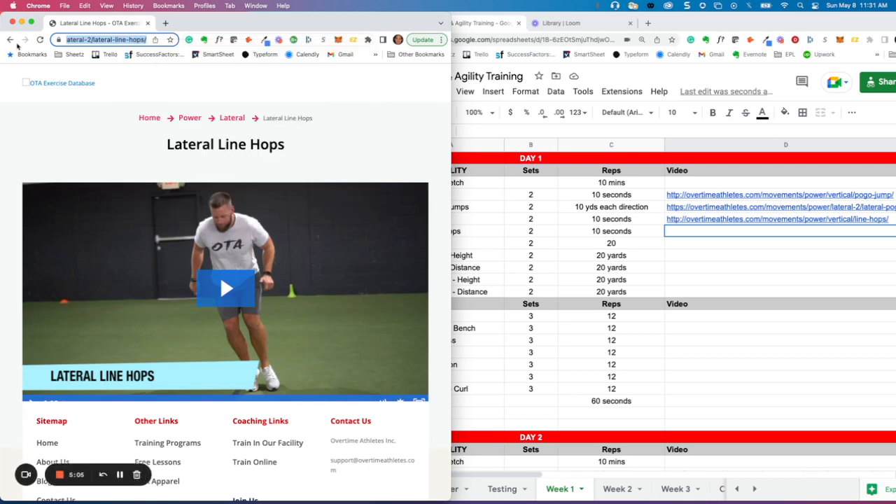
click(10, 39)
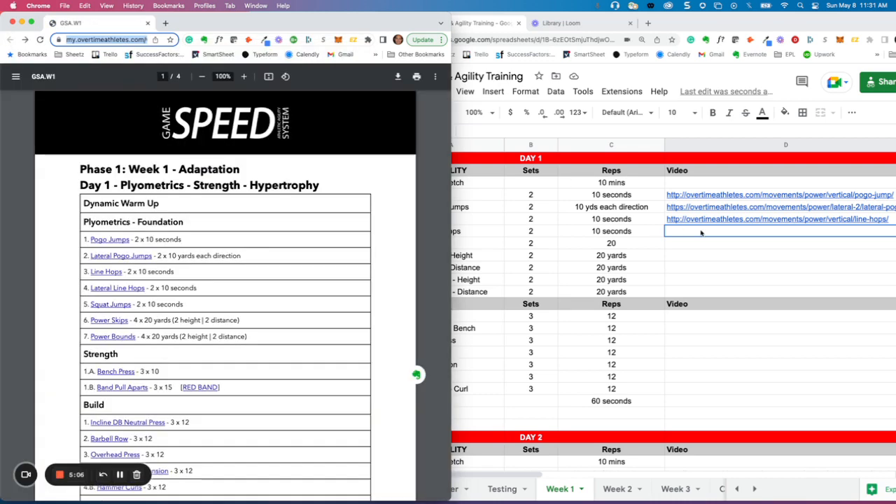
Paste the copied page address into D7 as the Lateral Line Hops video link
click(701, 233)
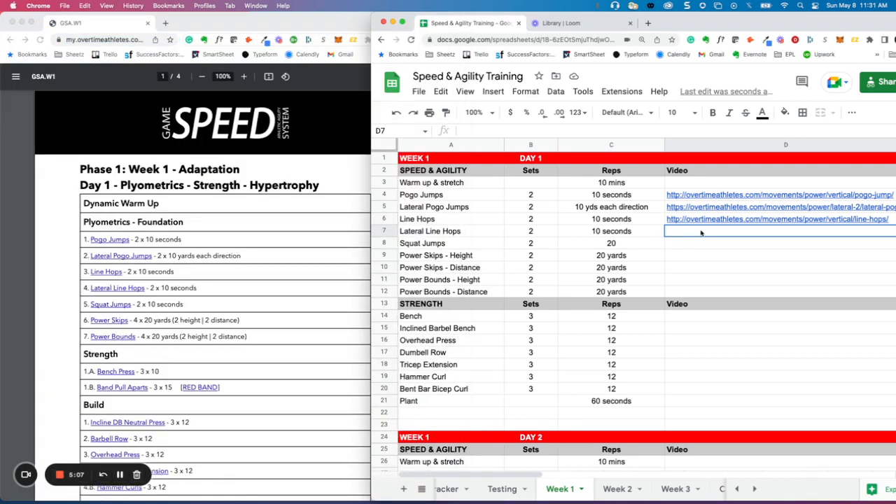
right_click(701, 233)
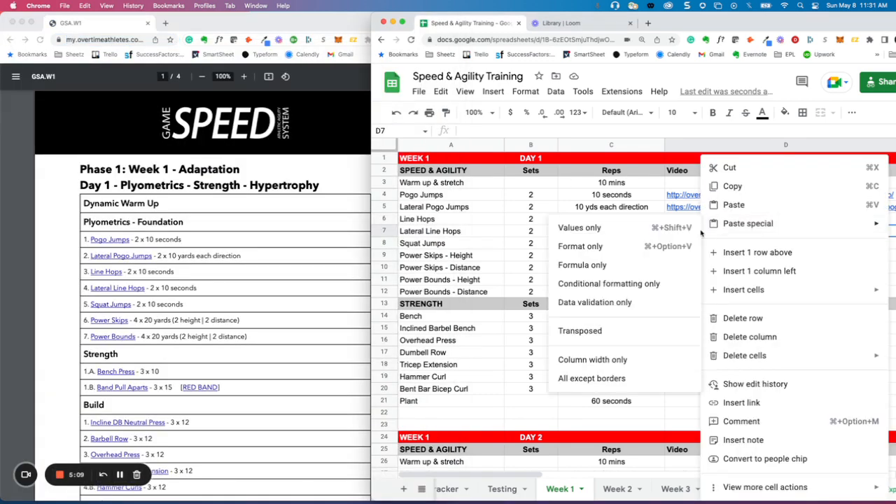
click(734, 205)
click(729, 262)
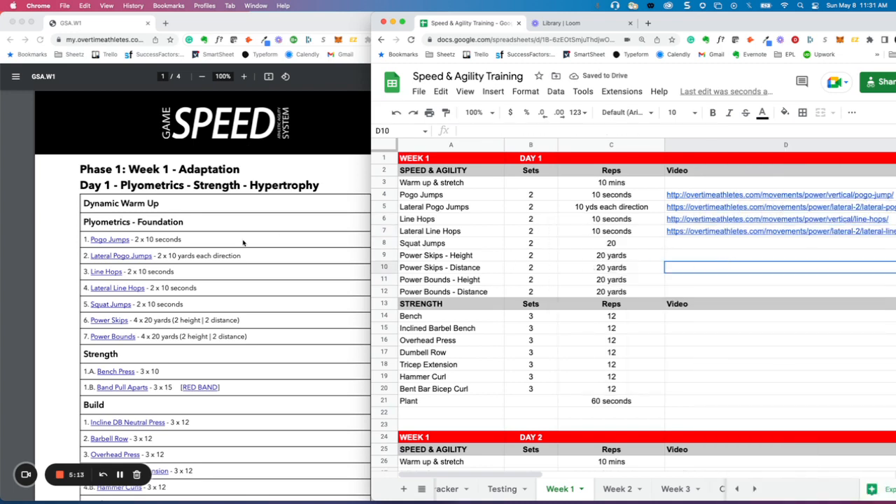
Set the Power Skips - Height row to 4 sets and its reps to "20 yards (2 height, 2 distance)"
scroll(225, 265, down, 3)
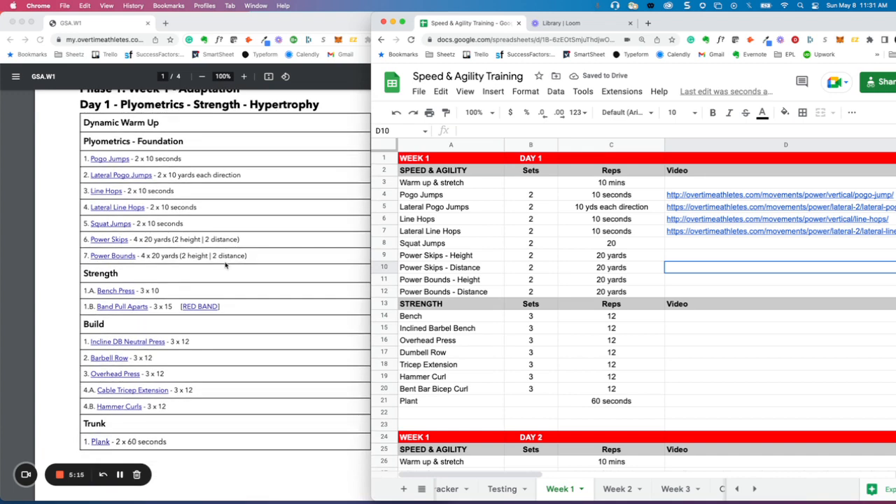
scroll(225, 265, down, 1)
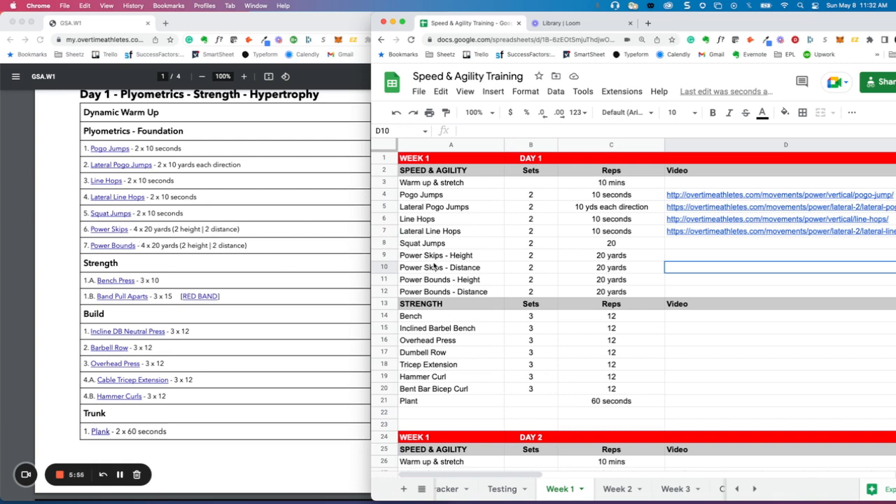
click(526, 259)
text(4)
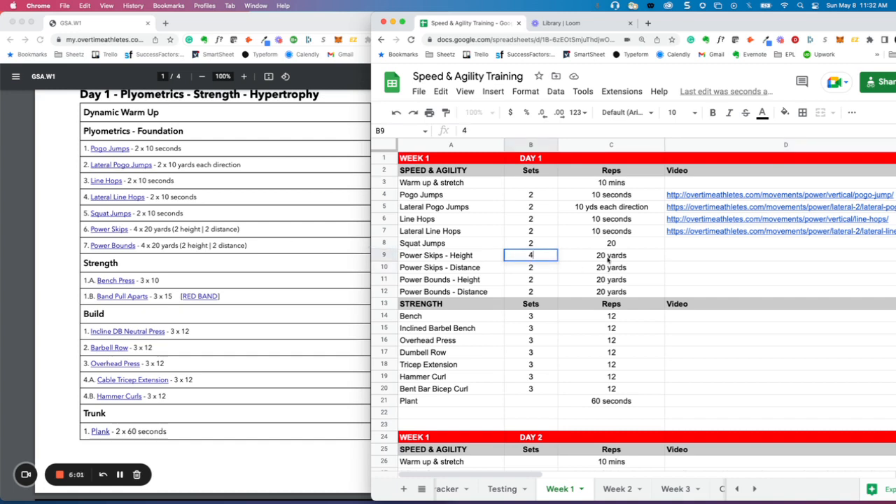
double_click(651, 256)
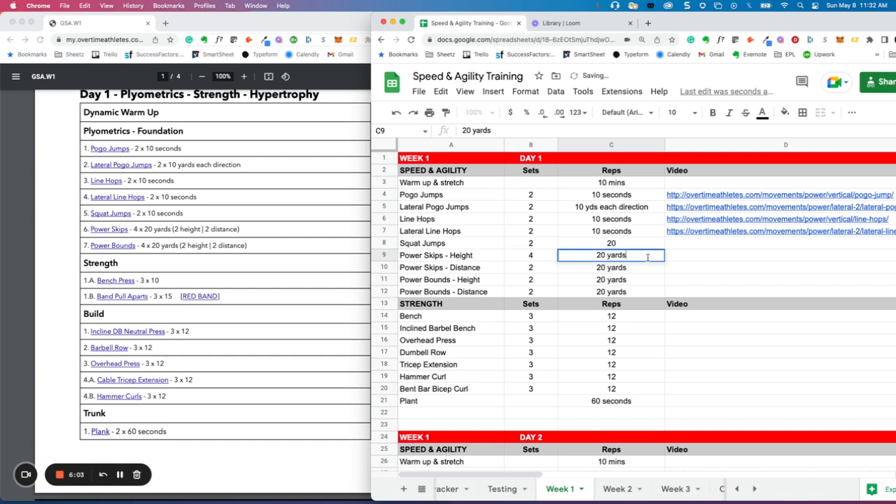
text((2 height)
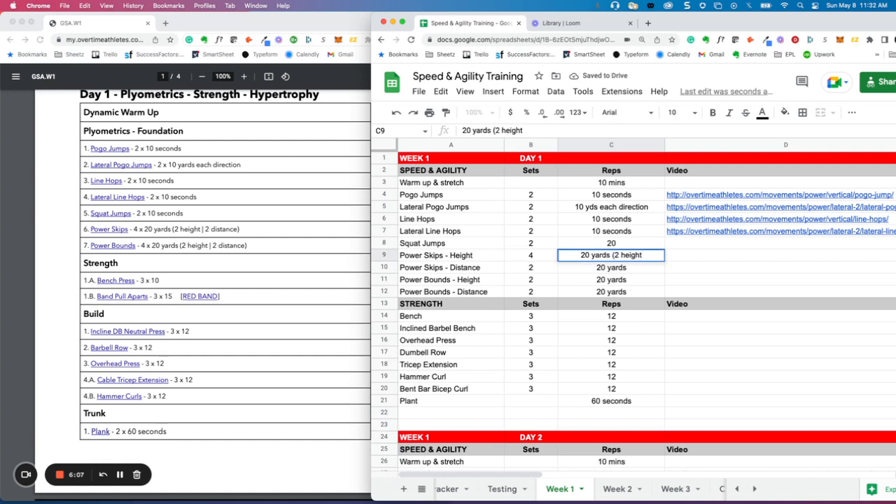
text(, 2 Dis)
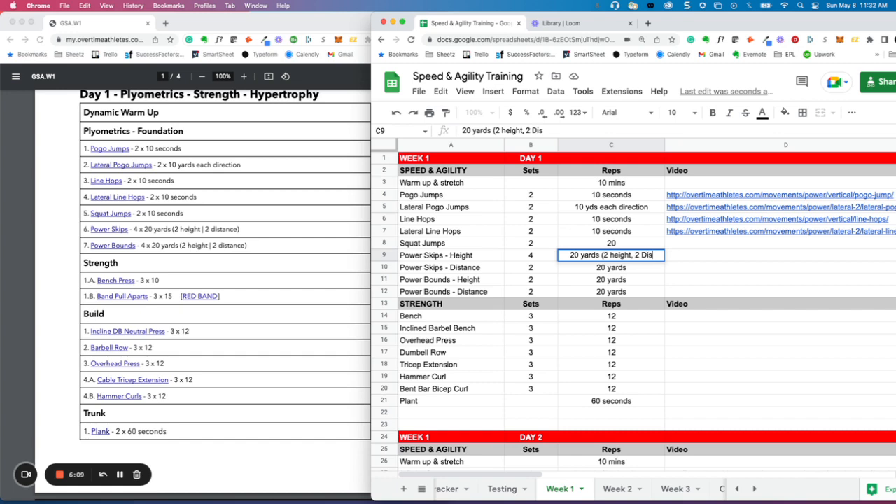
text(tance))
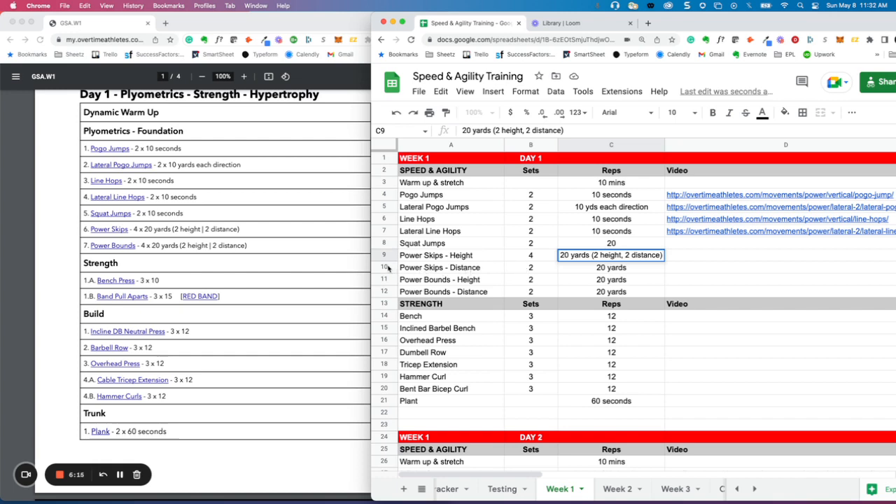
Shorten the exercise name in A9 to Power Skips
click(384, 267)
double_click(469, 256)
key(BackSpace)
key(BackSpace)
key(BackSpace)
key(BackSpace)
key(BackSpace)
key(BackSpace)
key(BackSpace)
key(BackSpace)
key(BackSpace)
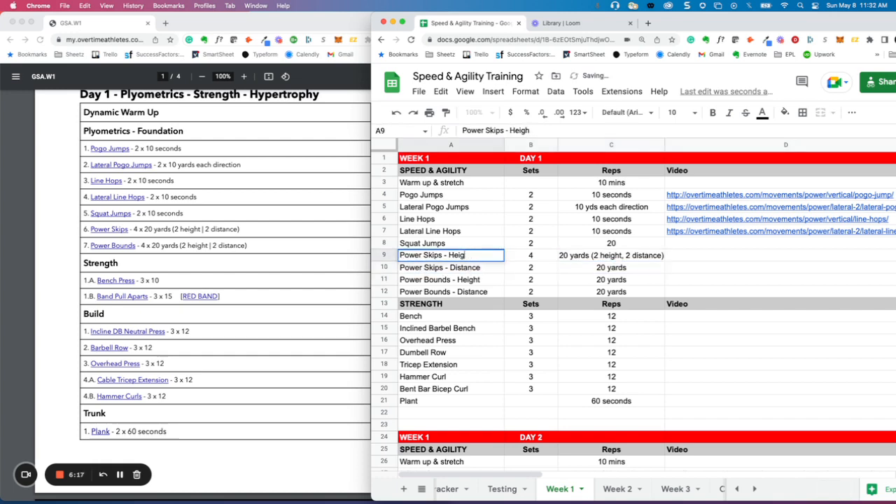
Delete the Power Skips - Distance and Power Bounds - Distance rows from Day 1
click(389, 270)
right_click(416, 270)
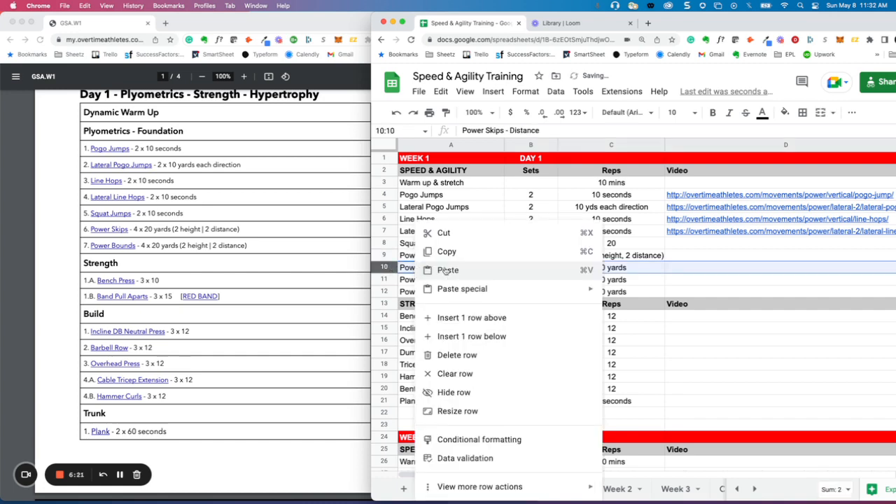
click(450, 344)
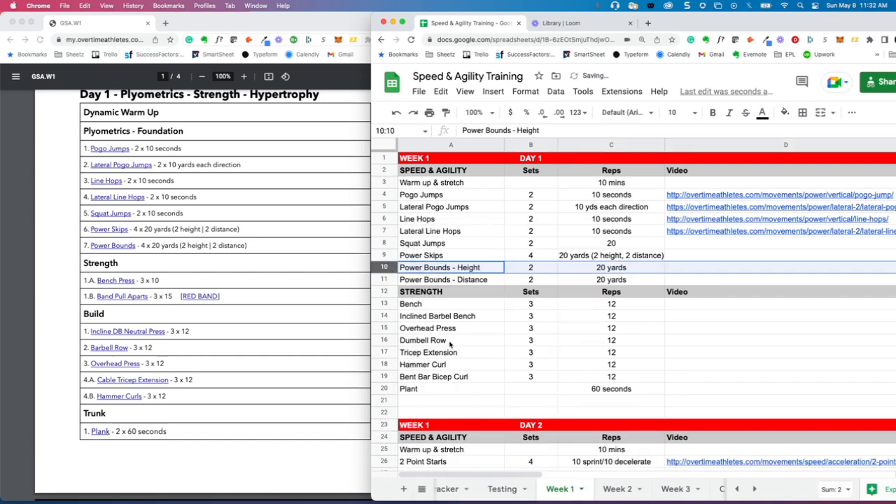
click(384, 279)
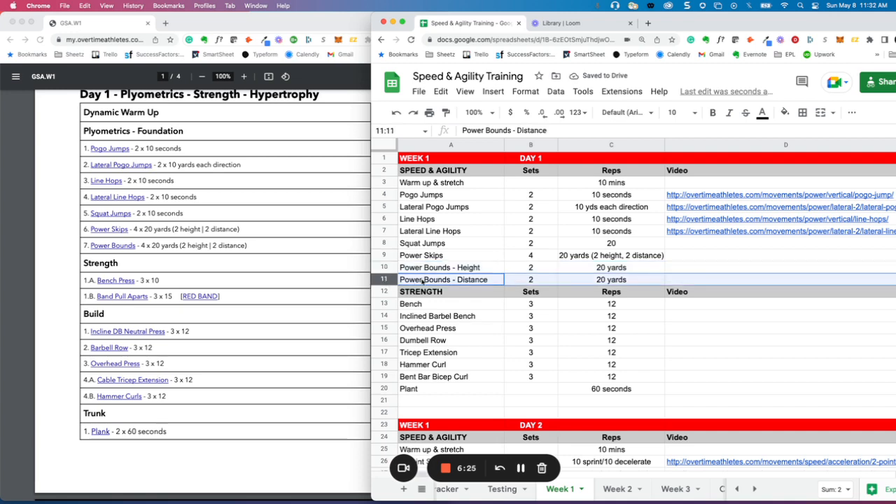
right_click(422, 281)
click(462, 355)
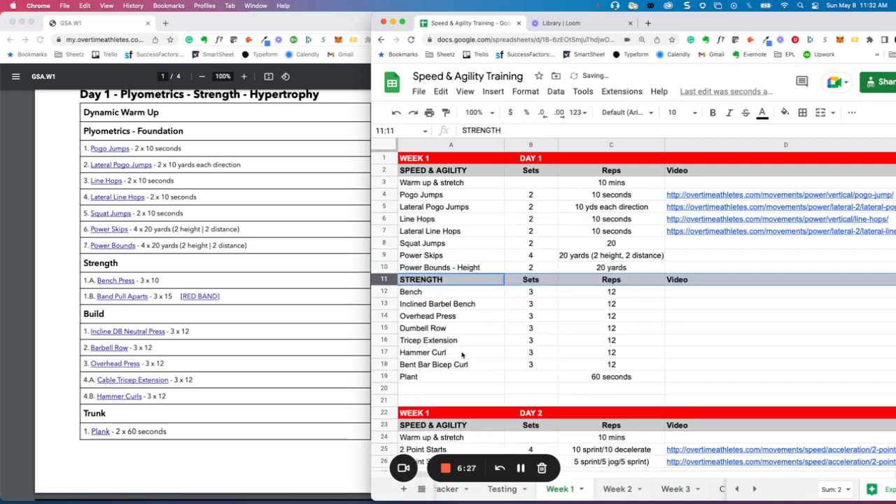
Shorten the exercise name in A10 to Power Bounds
click(464, 269)
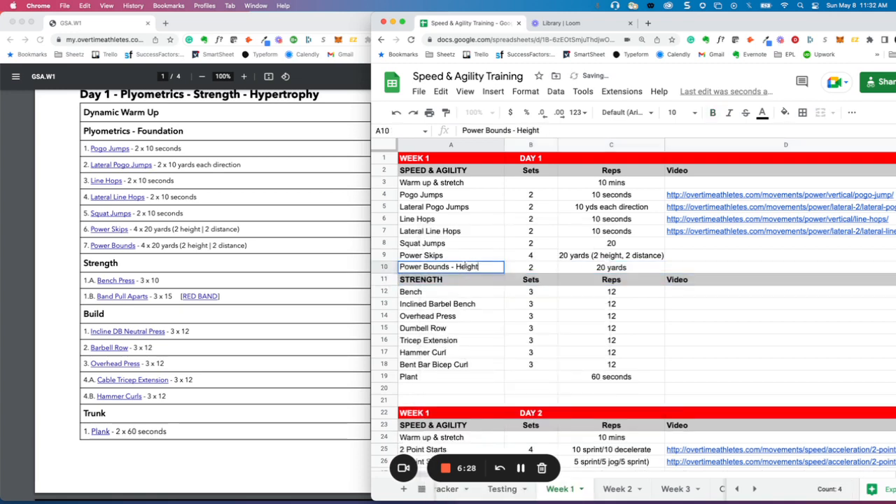
double_click(475, 266)
key(BackSpace)
key(BackSpace)
key(BackSpace)
key(BackSpace)
key(BackSpace)
key(BackSpace)
key(BackSpace)
key(BackSpace)
key(BackSpace)
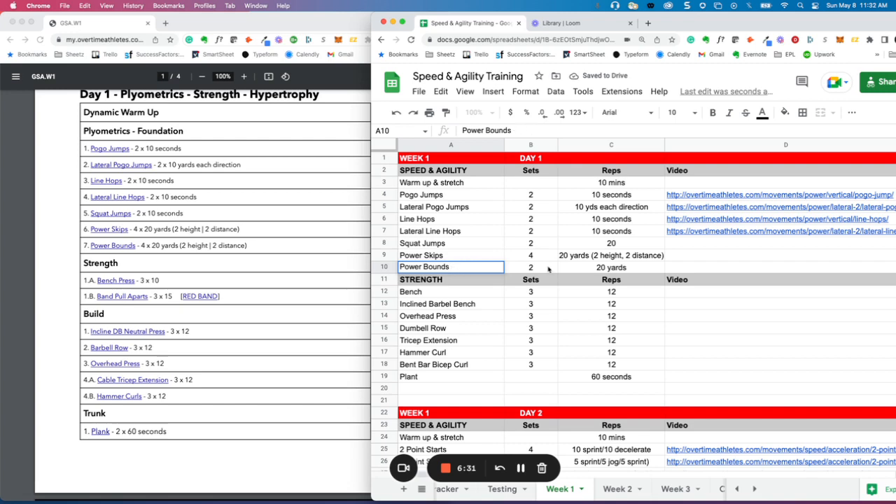
Set Power Bounds to 4 sets and its reps in C10 to "20 yards (2 height, 2 distance)"
click(548, 269)
key(BackSpace)
text(4)
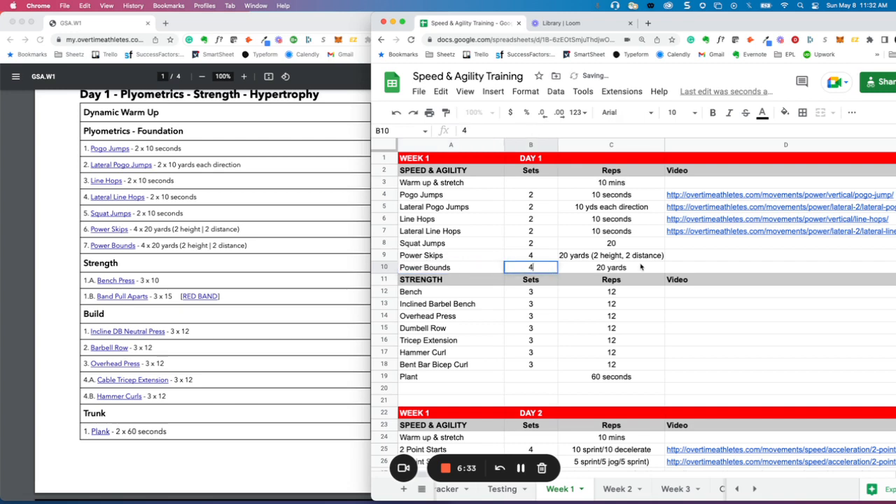
click(629, 268)
double_click(630, 268)
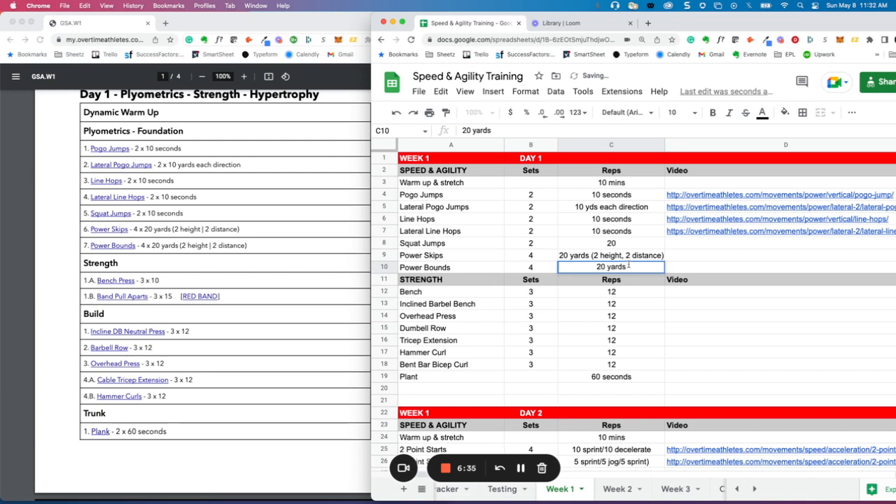
text((2 h)
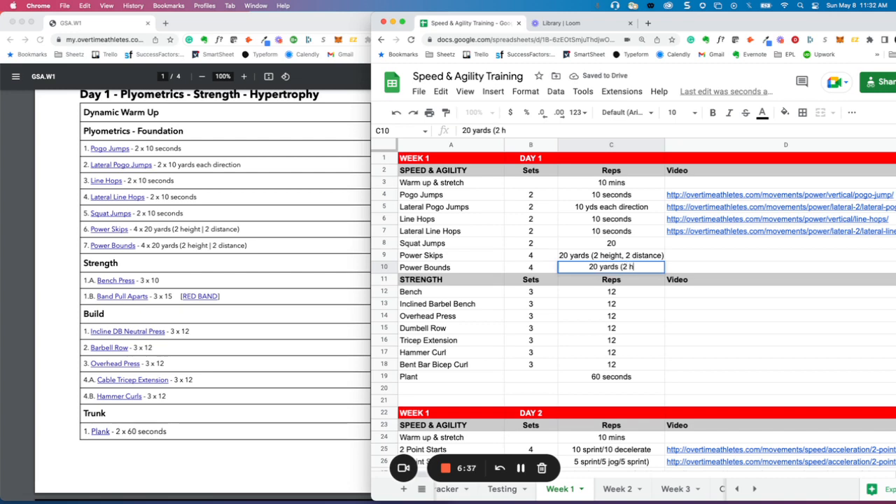
text(eight, 2)
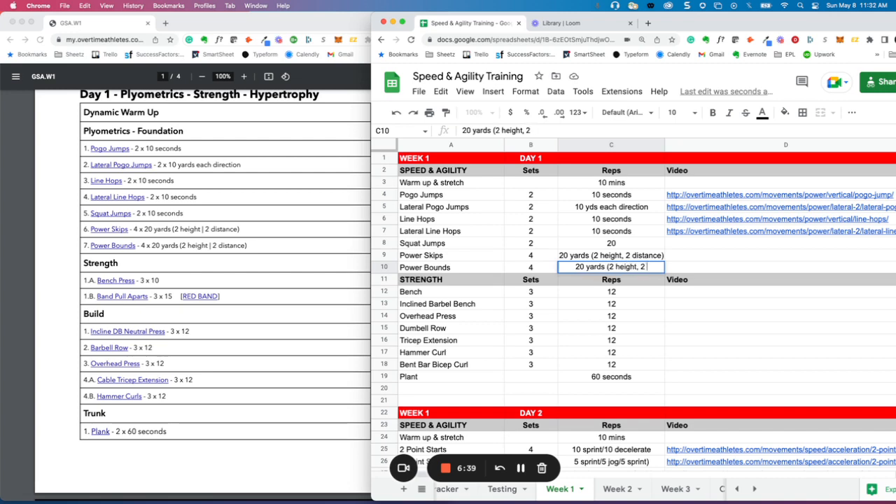
text( distance))
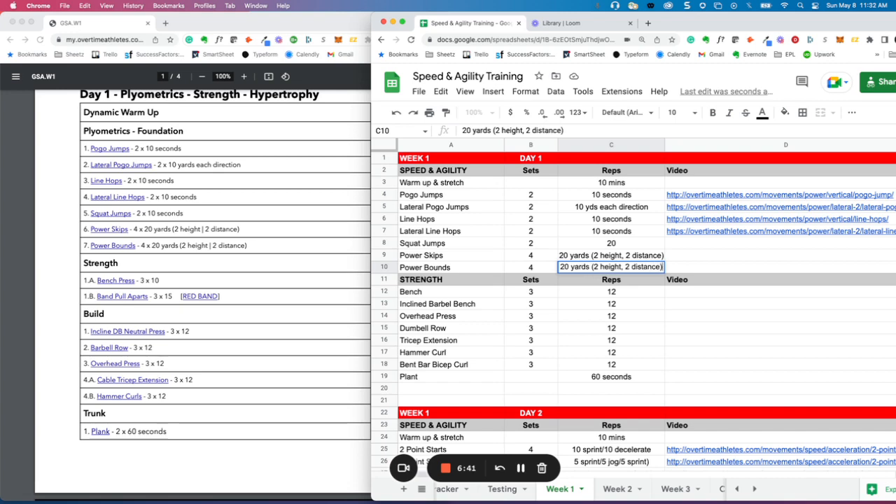
key(Tab)
Review the Day 1 workout in the PDF and the Day 1 to Day 3 sections of the Week 1 sheet
click(693, 243)
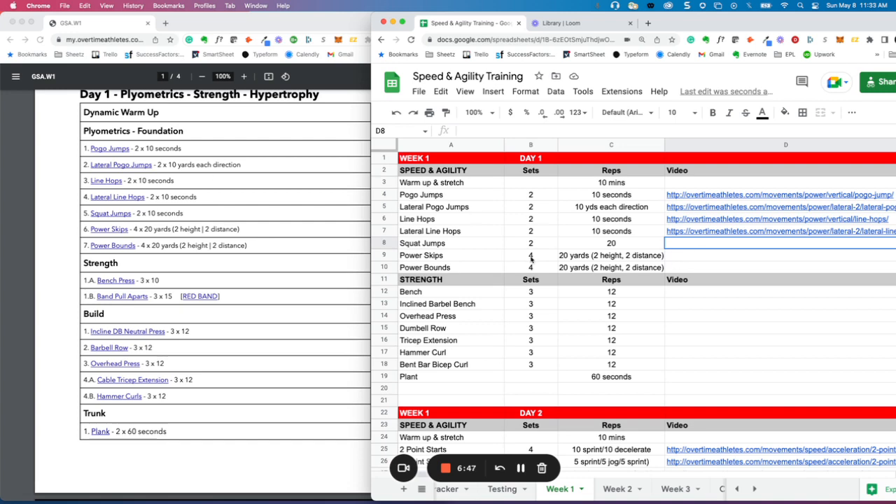
scroll(288, 256, up, 2)
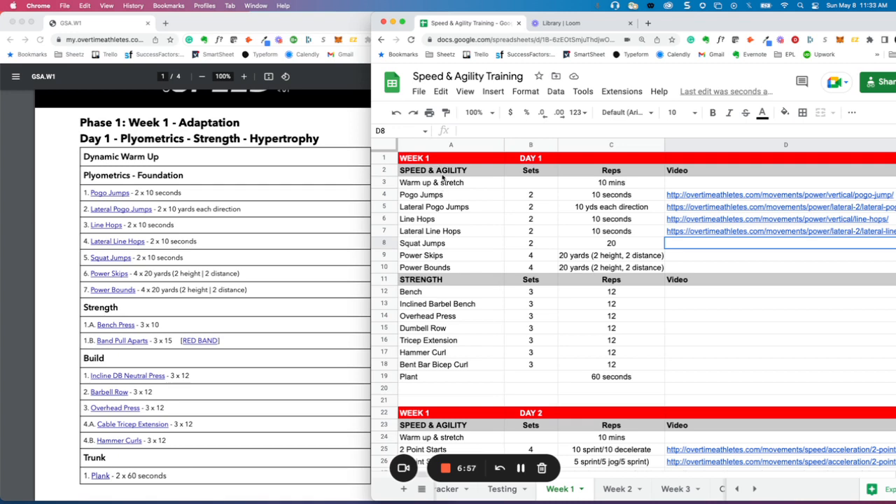
scroll(471, 322, down, 3)
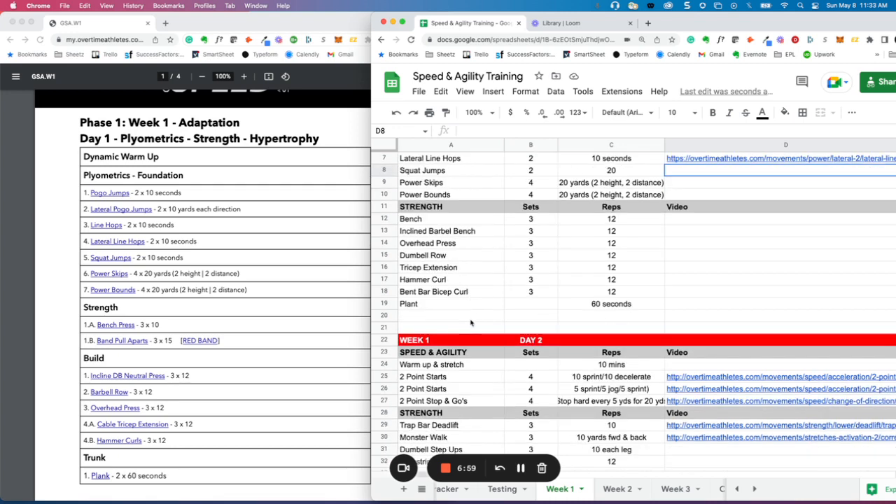
scroll(471, 322, up, 3)
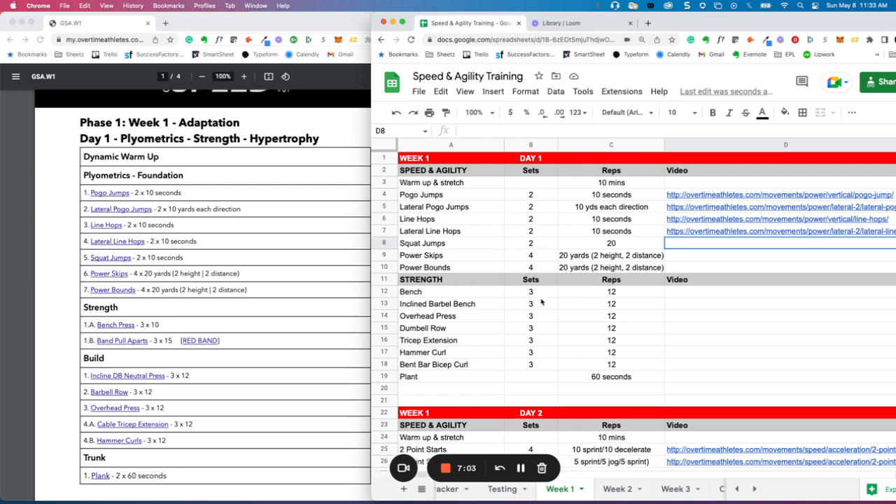
scroll(521, 317, down, 3)
scroll(522, 316, down, 1)
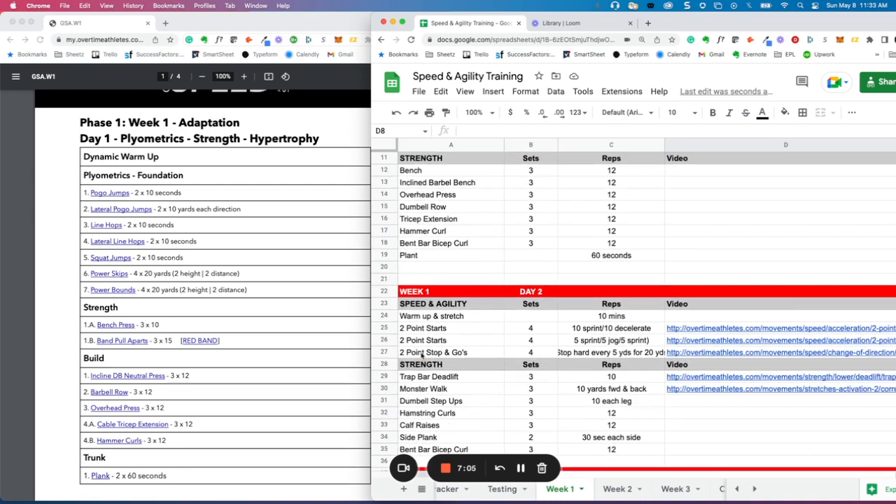
scroll(462, 366, down, 4)
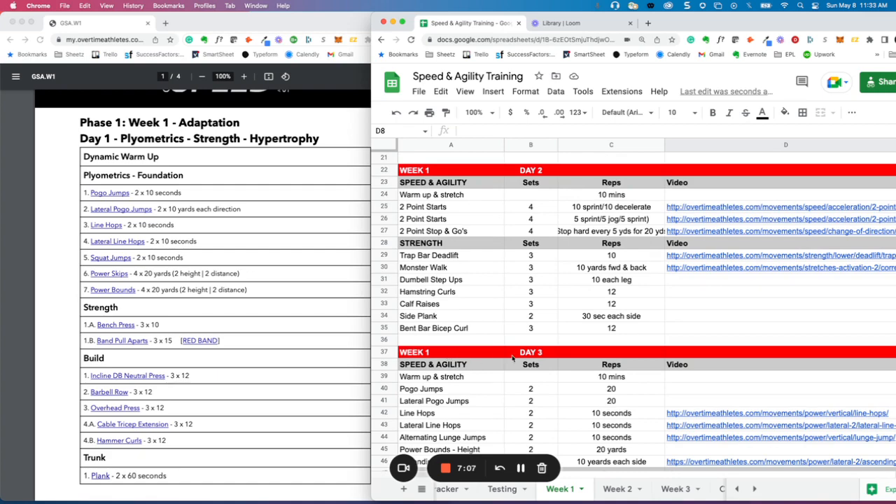
scroll(503, 371, down, 2)
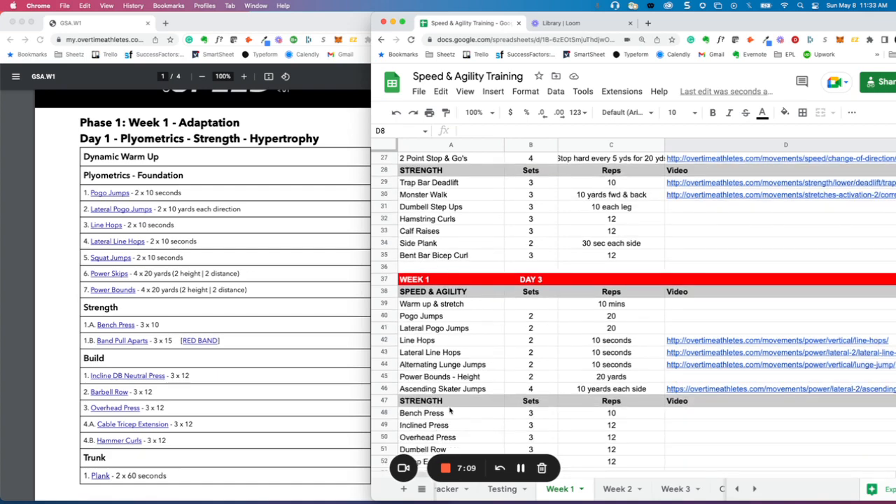
scroll(448, 406, up, 9)
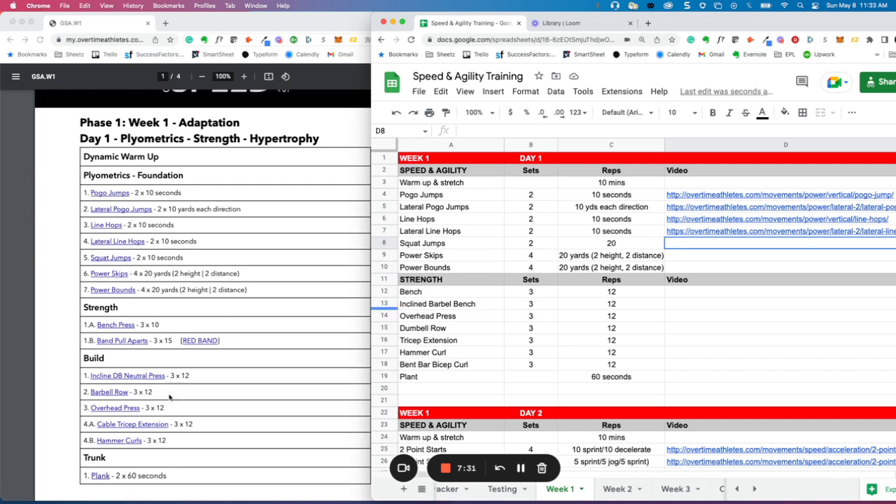
Change the exercise name in A12 under Day 1 Strength to Bench Press
click(432, 292)
double_click(431, 292)
text(Bench Press)
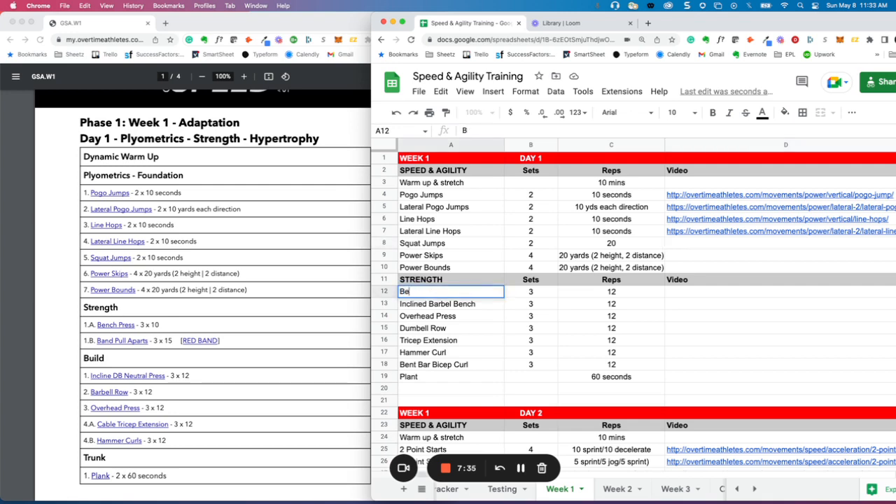
key(Return)
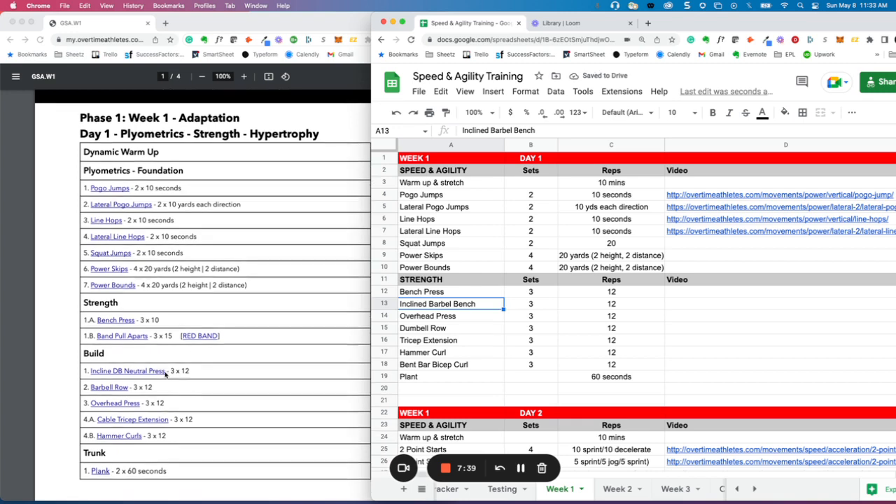
Correct the exercise name in A19 at the end of Day 1 Strength to Plank
scroll(157, 371, down, 1)
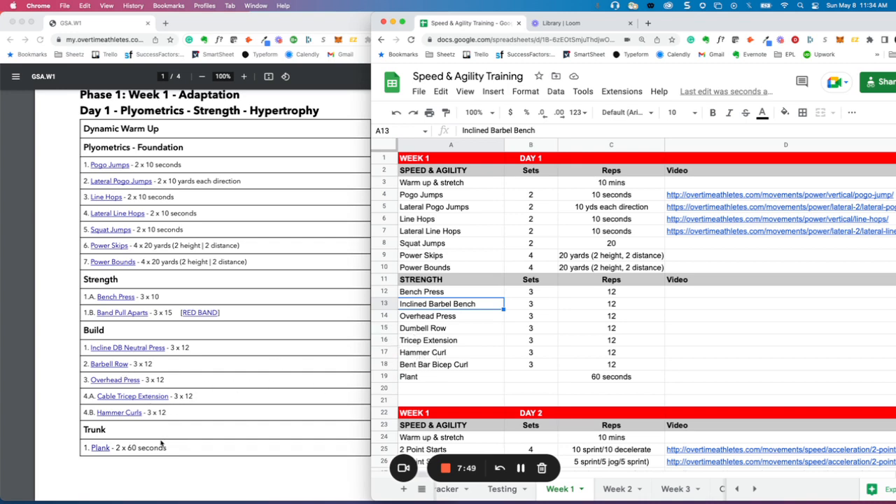
click(428, 378)
double_click(428, 378)
key(BackSpace)
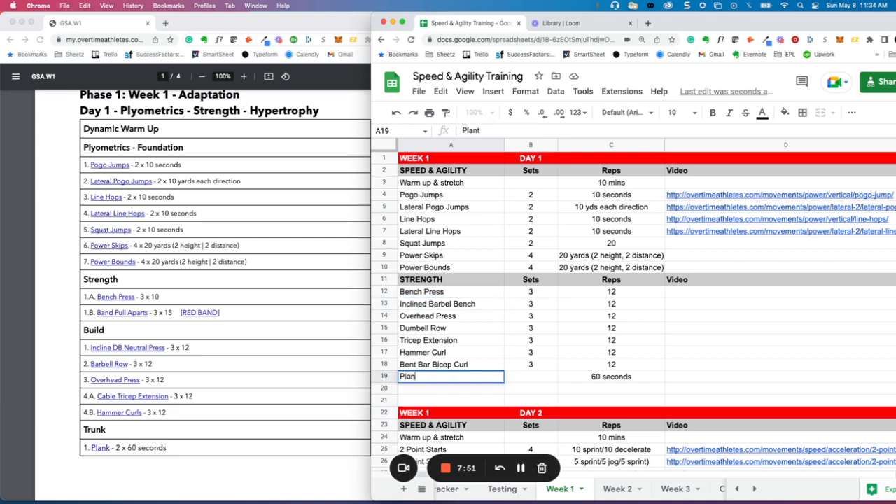
text(k)
click(443, 390)
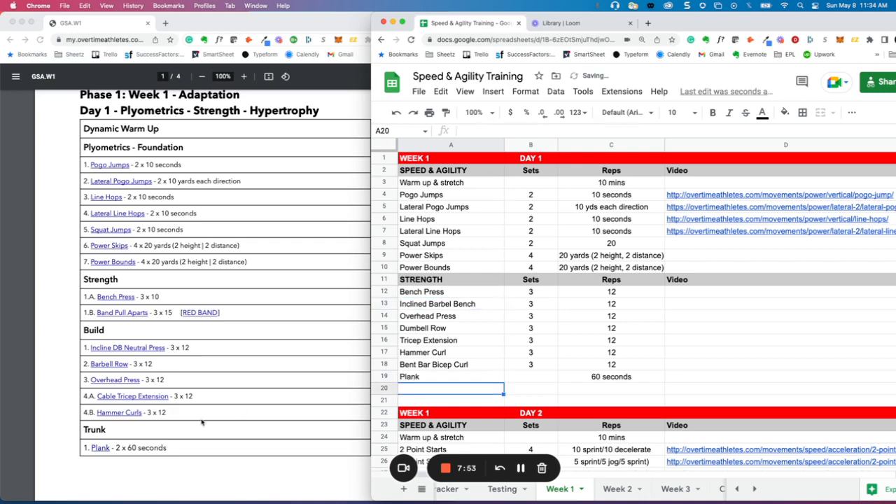
Compare the Day 2, Day 3 and Day 4 workouts in the PDF with their sections in the Week 1 sheet
scroll(208, 422, down, 2)
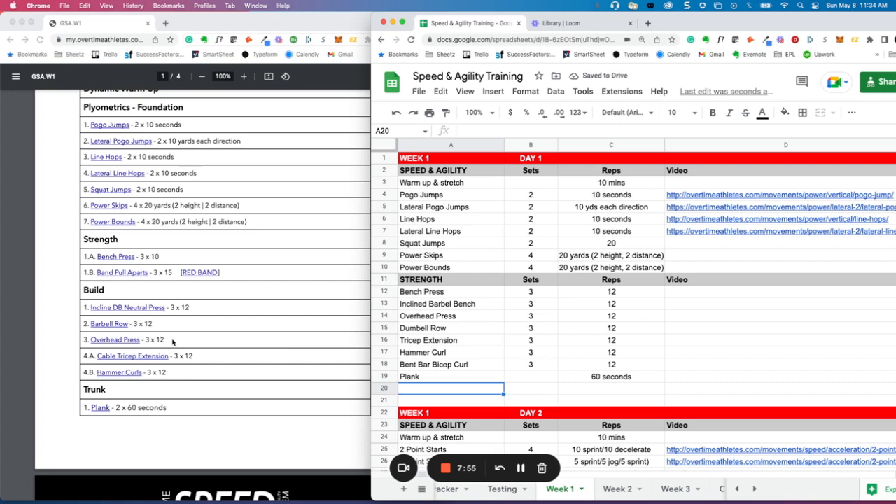
scroll(137, 361, down, 1)
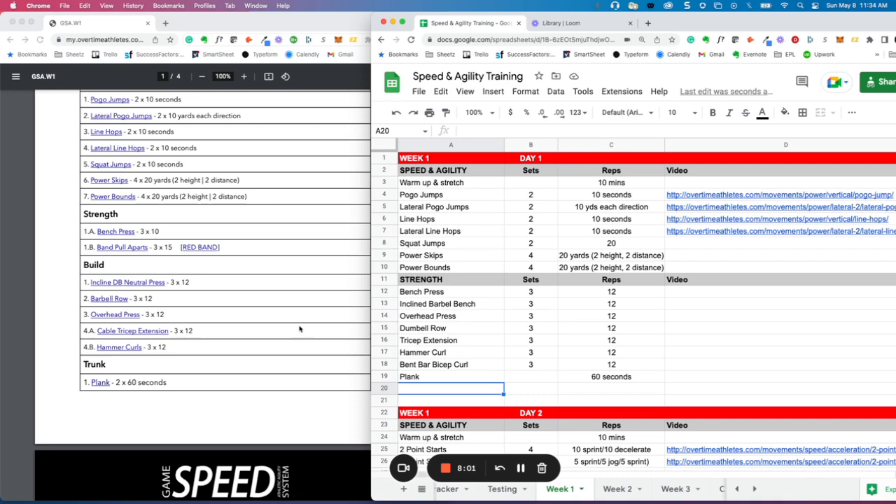
scroll(265, 320, down, 10)
scroll(264, 320, down, 3)
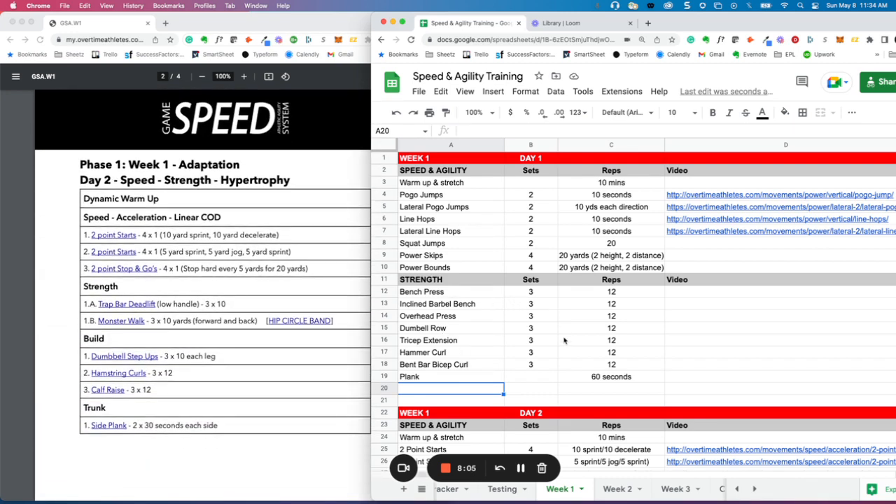
scroll(565, 341, down, 5)
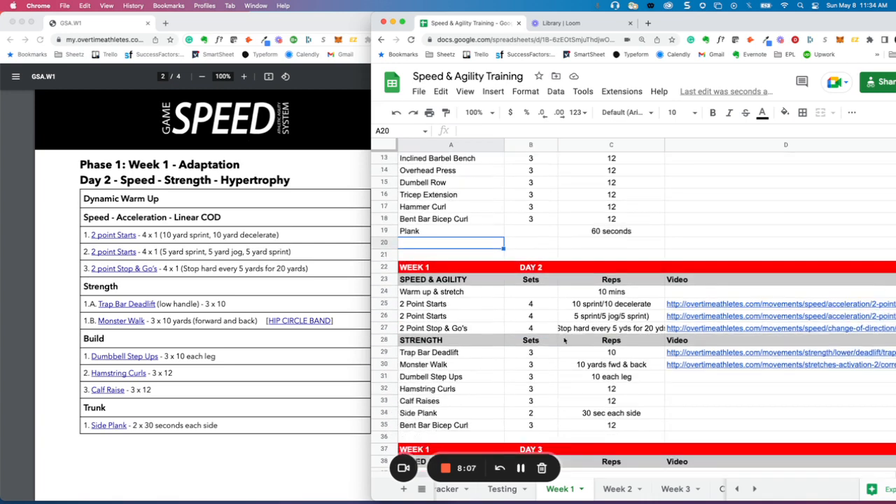
scroll(564, 340, down, 1)
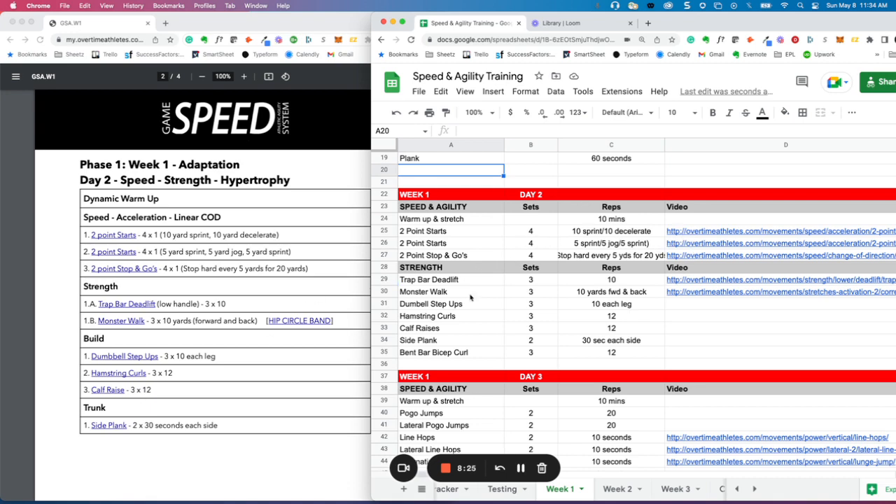
scroll(470, 297, down, 1)
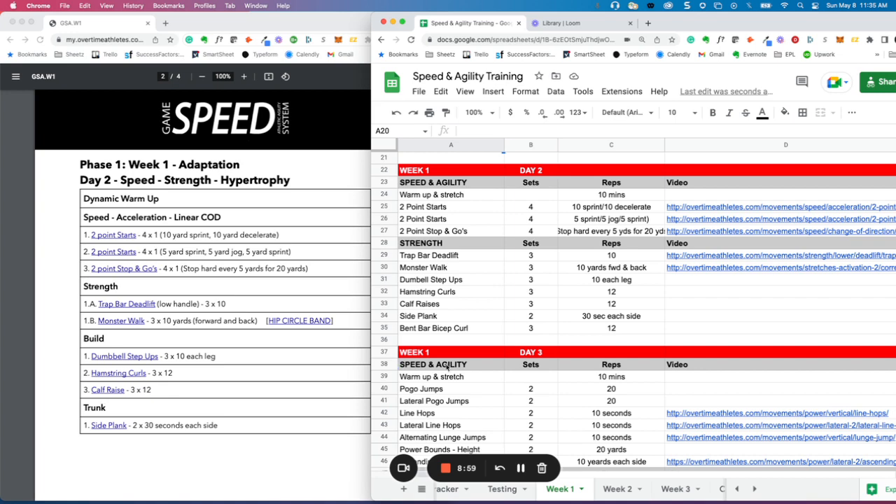
scroll(257, 381, down, 10)
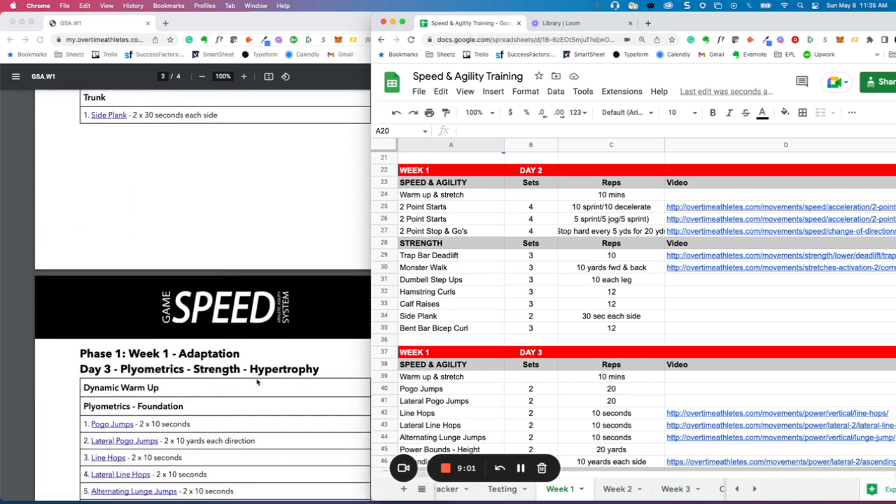
scroll(257, 382, down, 5)
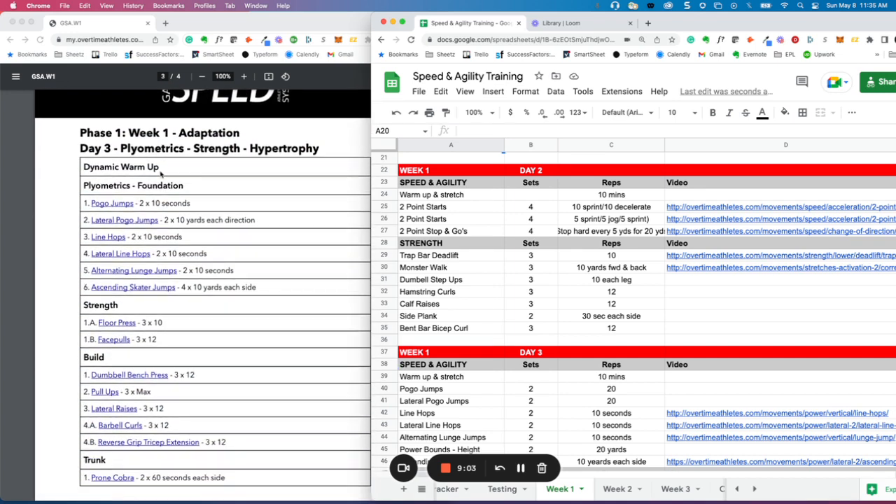
scroll(161, 175, down, 8)
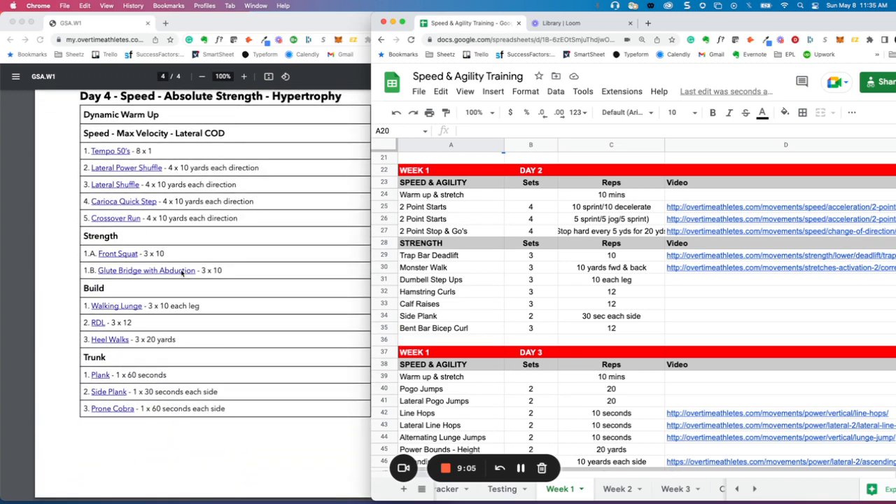
scroll(523, 355, down, 7)
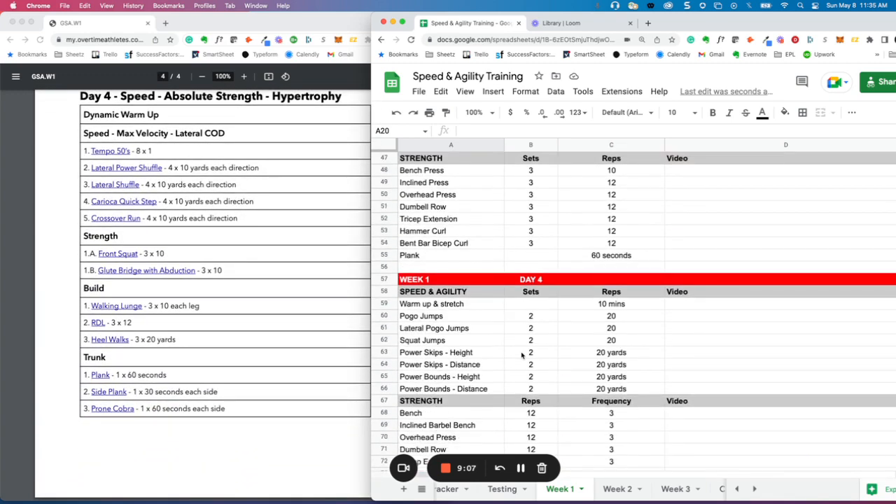
Look over the Day 1 to Day 4 sections of the Week 1 sheet, checking exercises, sets, reps and video links
scroll(523, 355, up, 3)
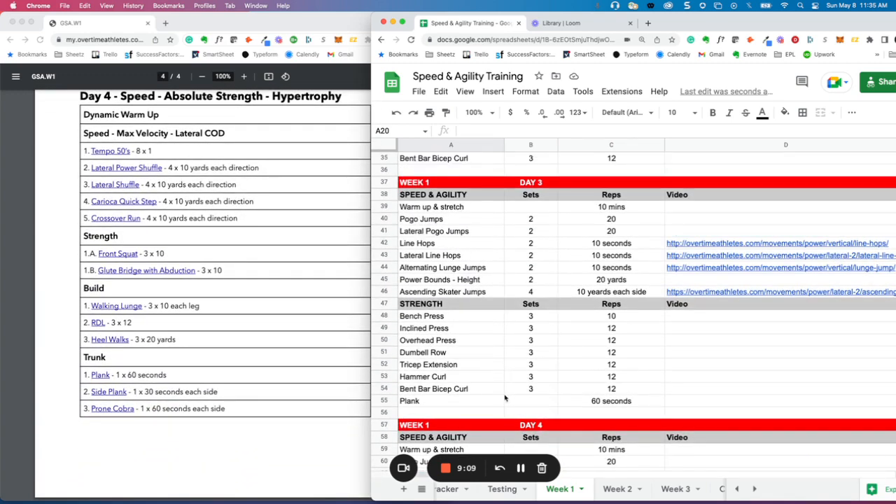
scroll(511, 427, down, 3)
scroll(514, 447, down, 3)
scroll(514, 447, up, 4)
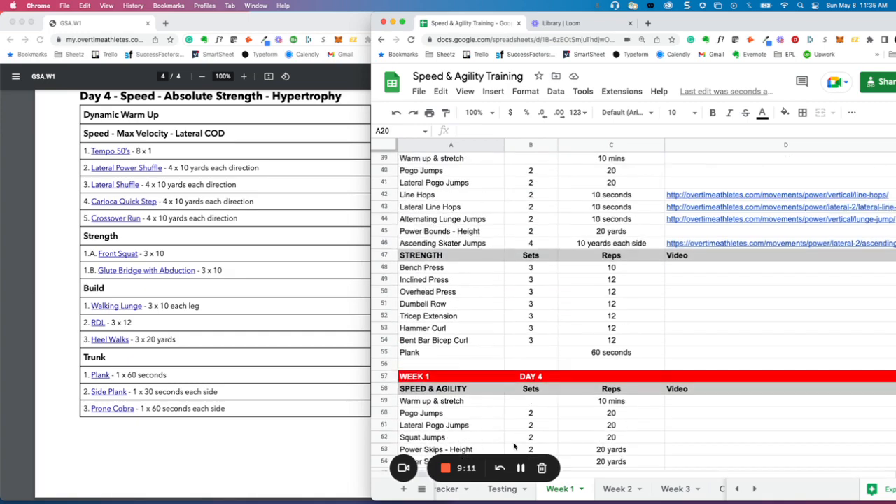
scroll(514, 447, up, 10)
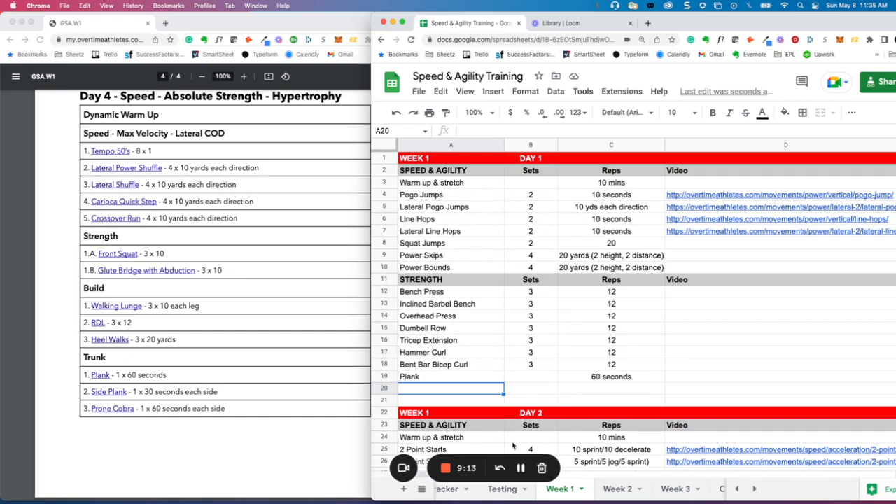
scroll(558, 322, down, 6)
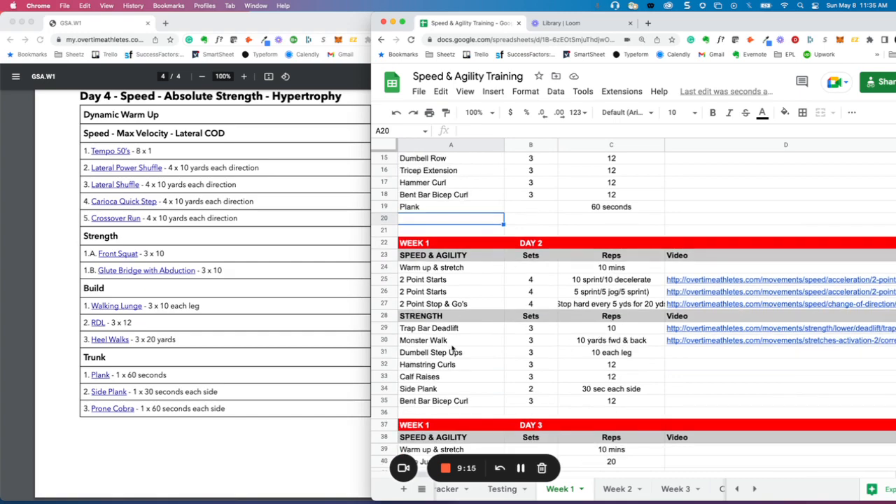
scroll(523, 336, down, 3)
scroll(523, 357, up, 9)
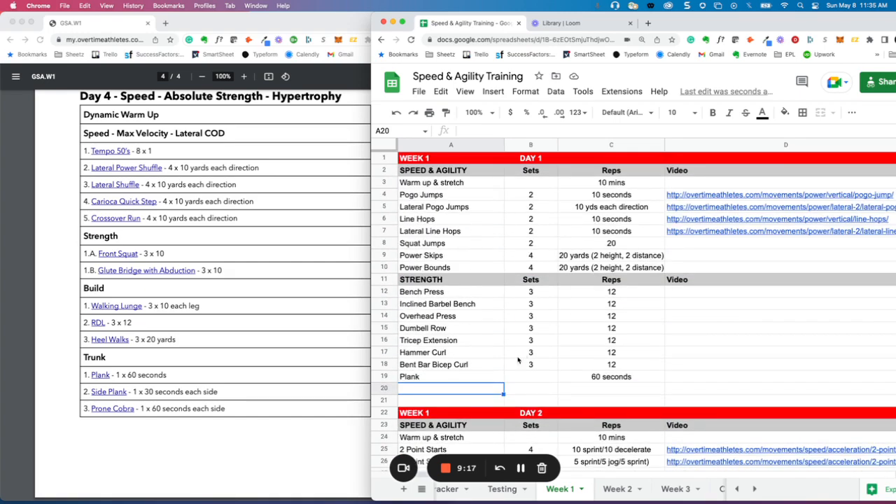
scroll(468, 306, down, 8)
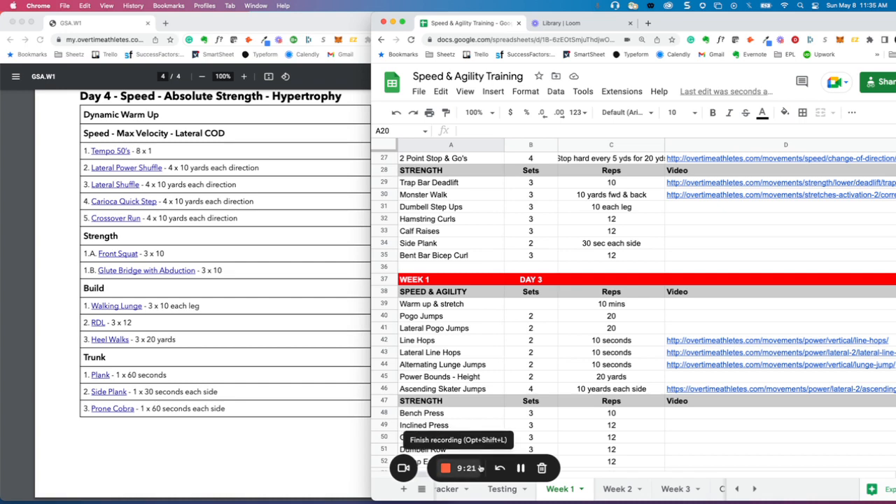
scroll(493, 293, down, 5)
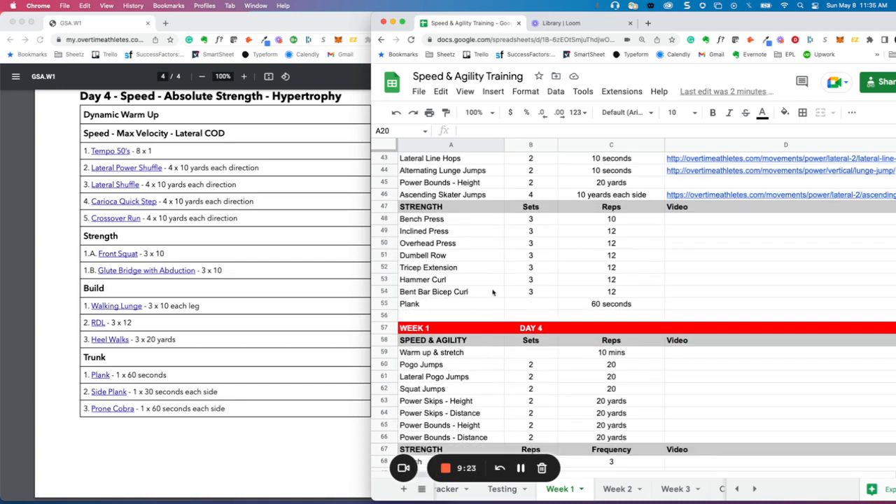
scroll(533, 403, down, 3)
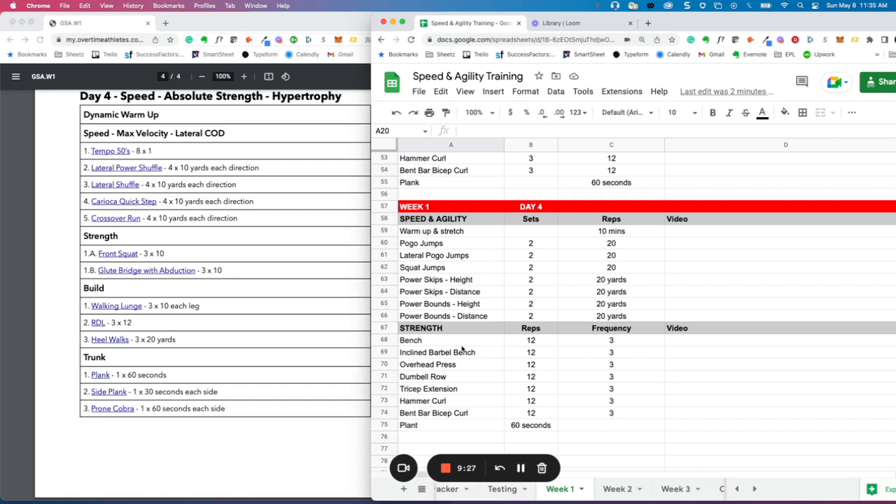
scroll(462, 348, up, 15)
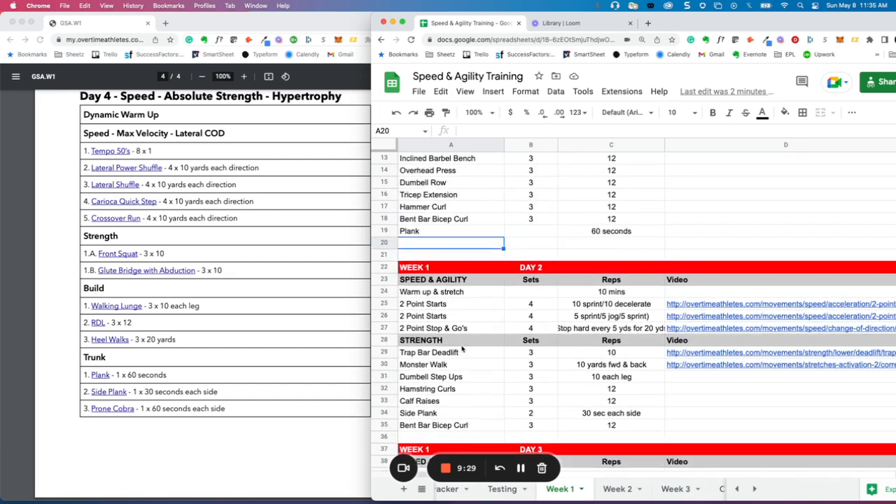
scroll(462, 348, up, 1)
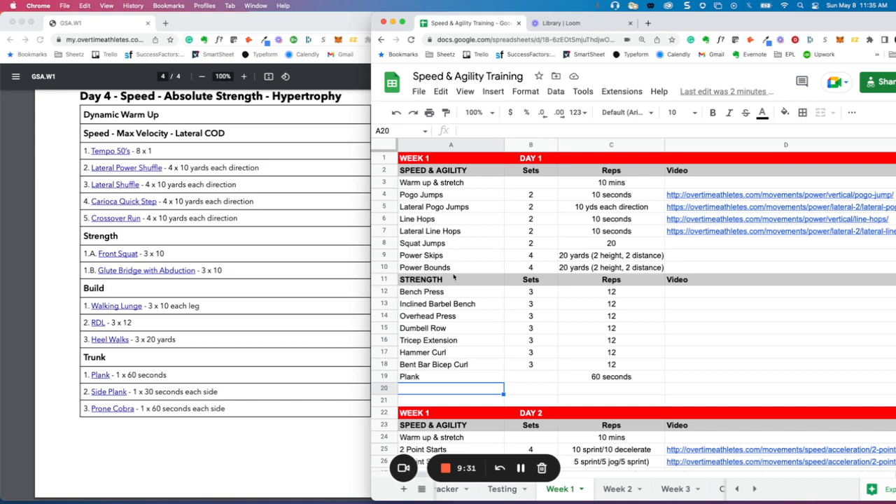
click(426, 198)
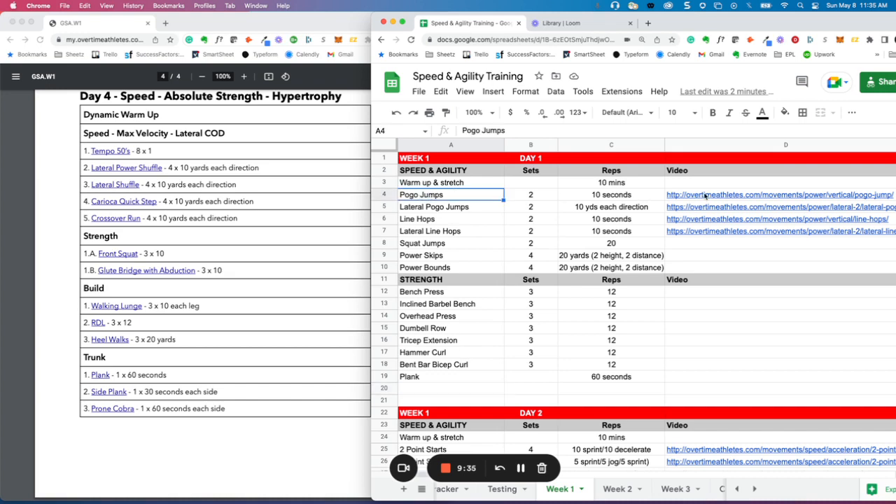
scroll(472, 311, down, 7)
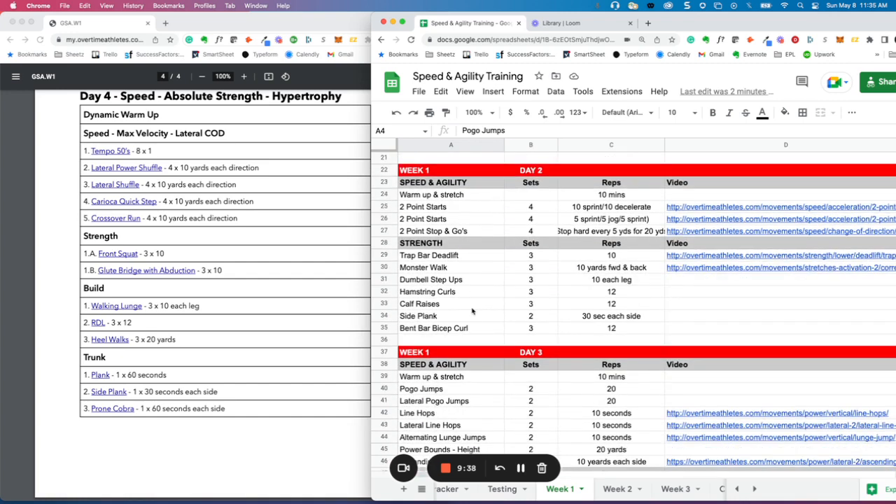
Compare the video cells of Pogo Jumps and Lateral Pogo Jumps under Day 3 with the same exercises under Day 1
click(448, 389)
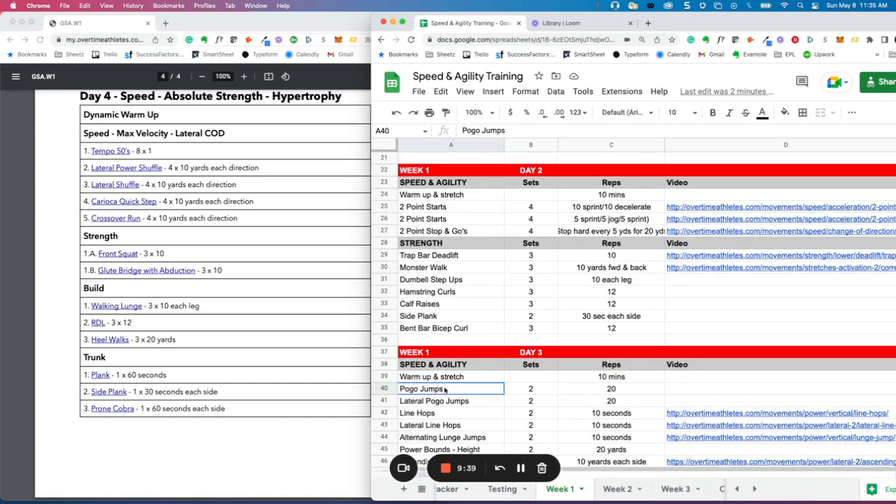
click(694, 390)
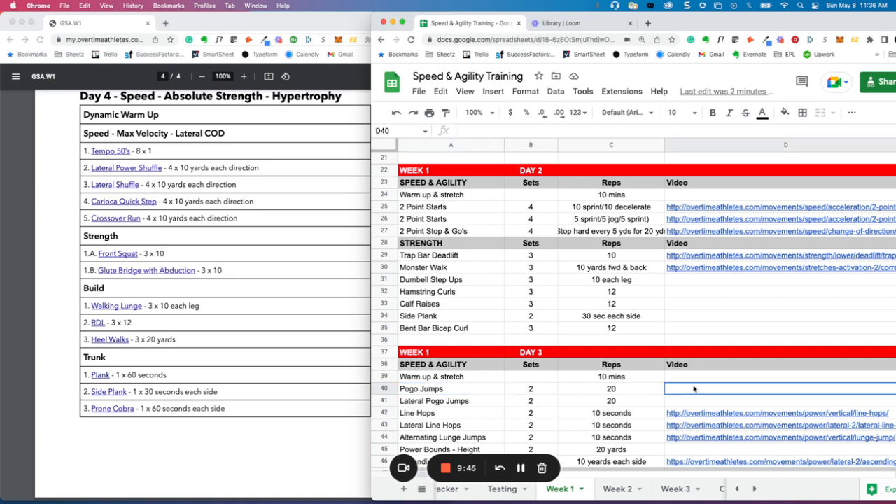
scroll(694, 389, up, 10)
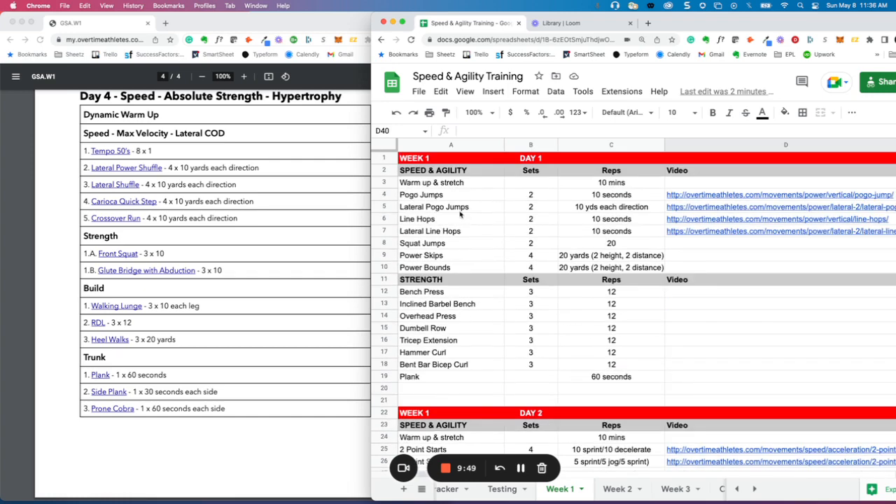
scroll(462, 291, down, 11)
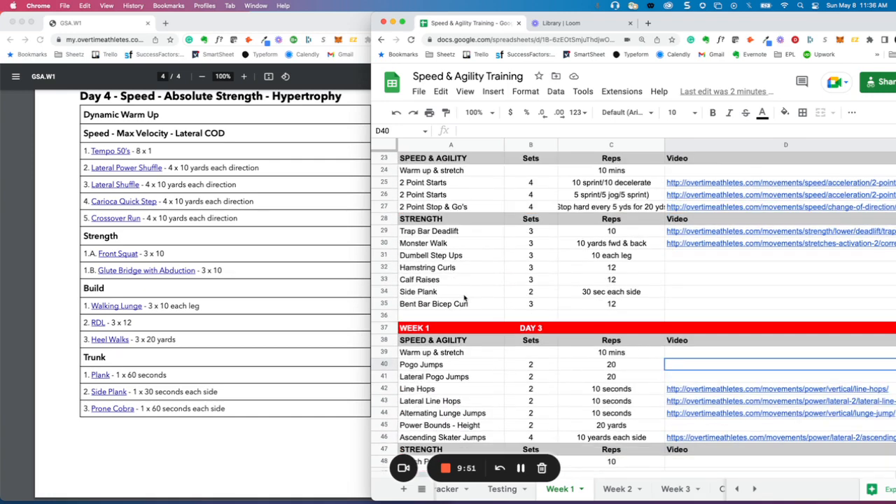
click(687, 378)
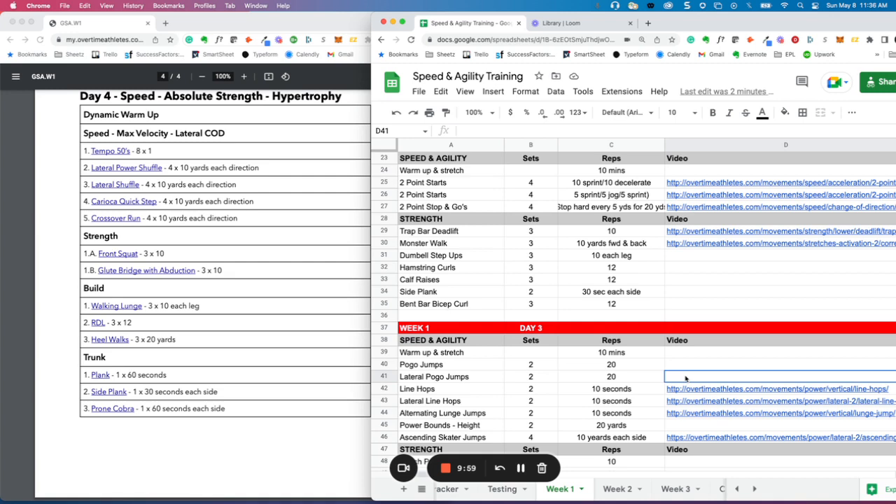
Review the layout of the Week 1 sheet from Day 1 to the start of Day 4, and open the Week 2 sheet
scroll(686, 378, up, 1)
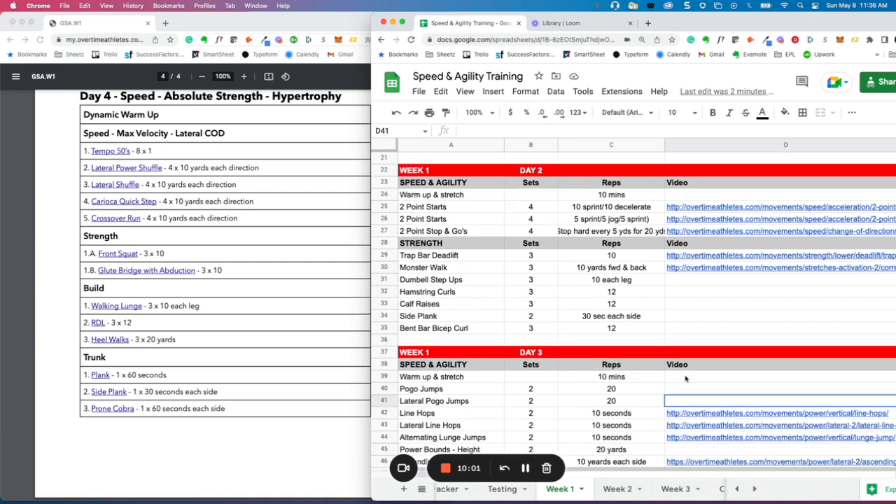
scroll(686, 378, up, 1)
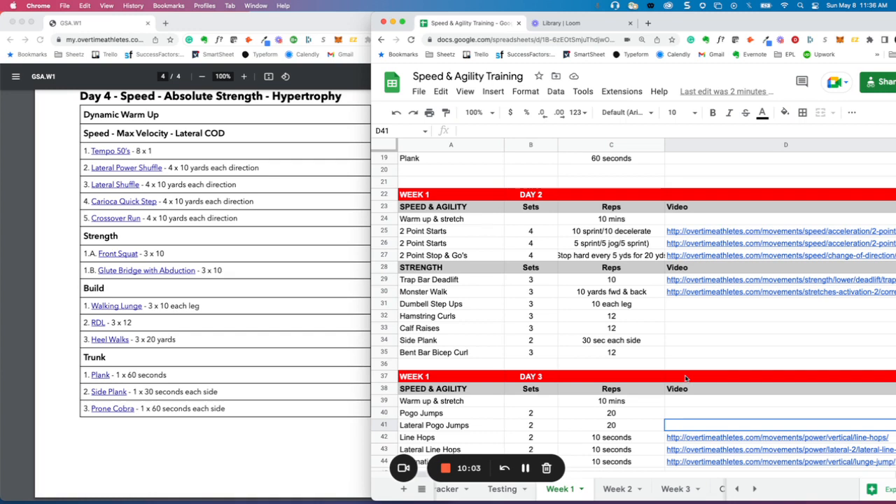
scroll(686, 378, up, 4)
scroll(686, 378, up, 5)
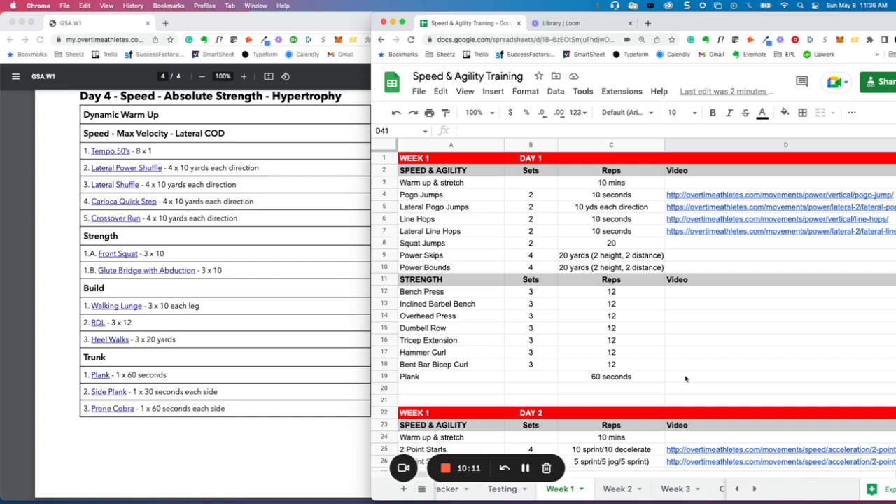
scroll(685, 379, down, 10)
scroll(686, 378, down, 3)
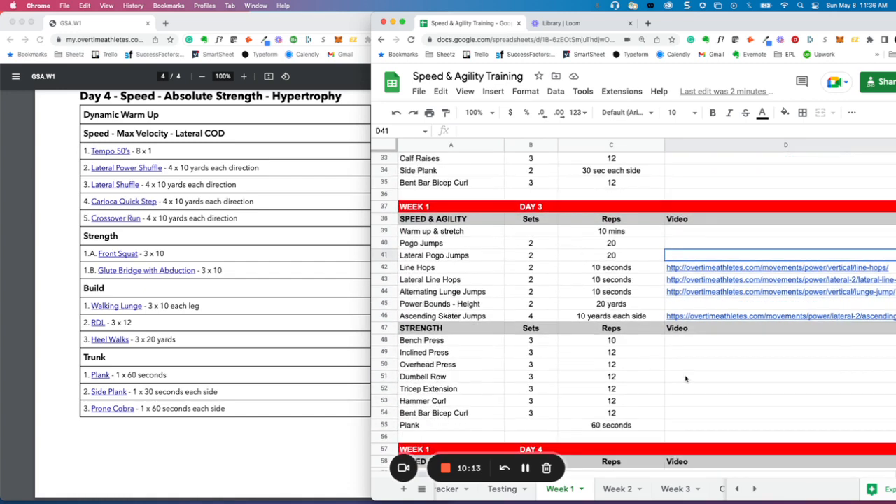
scroll(685, 379, down, 3)
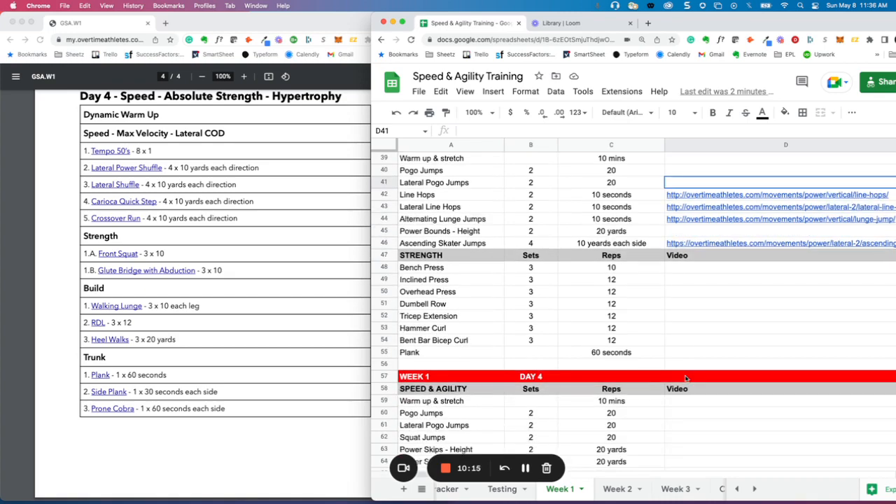
scroll(685, 379, down, 1)
scroll(686, 379, up, 15)
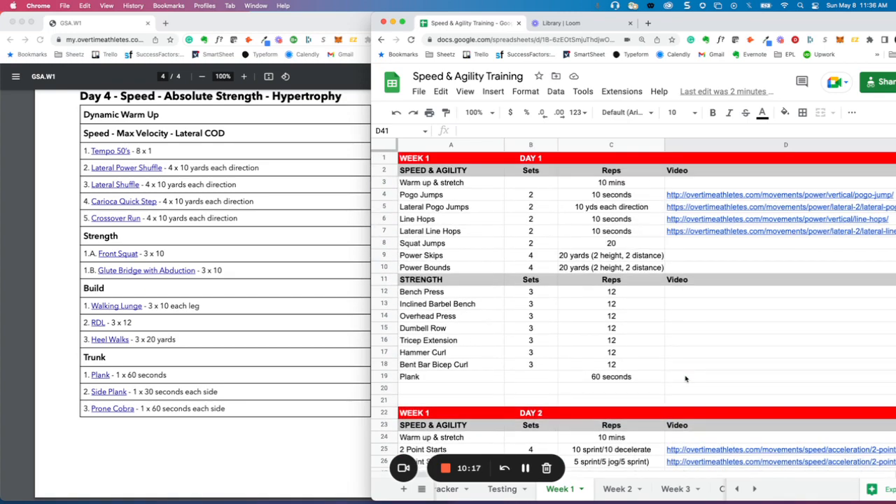
click(614, 489)
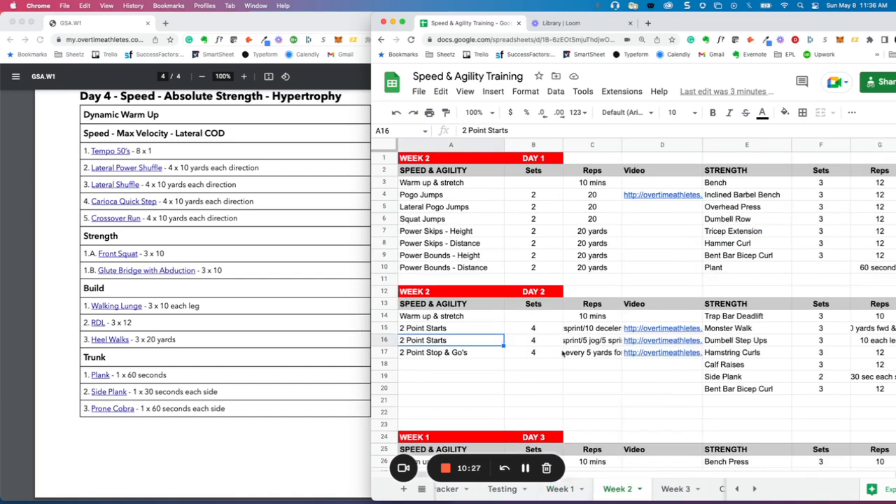